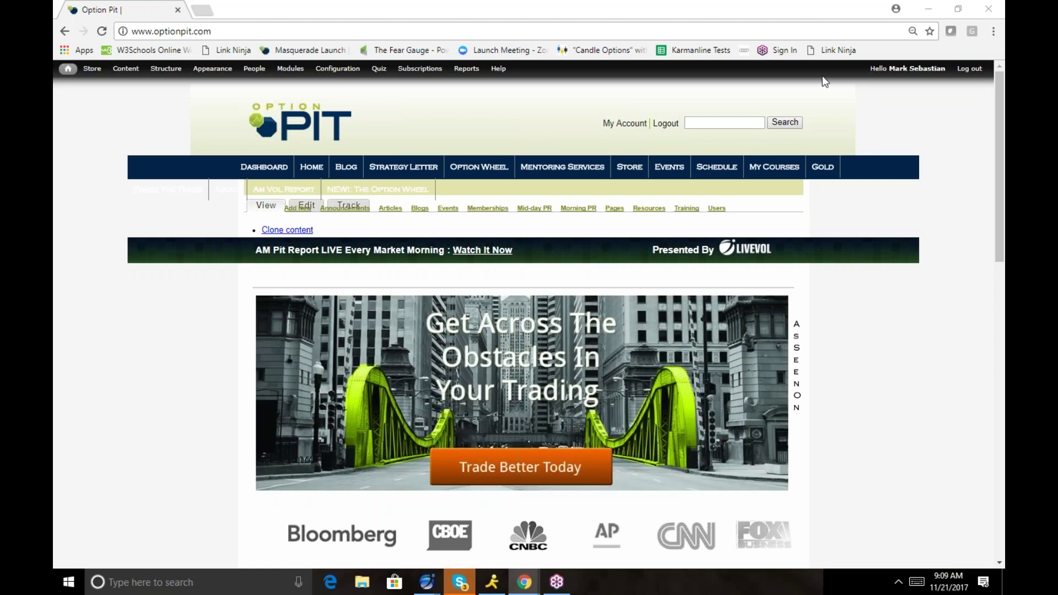
Step: Minimize the Chrome window so the LiveVol X workspace with the ^VIX option chain shows
click(938, 10)
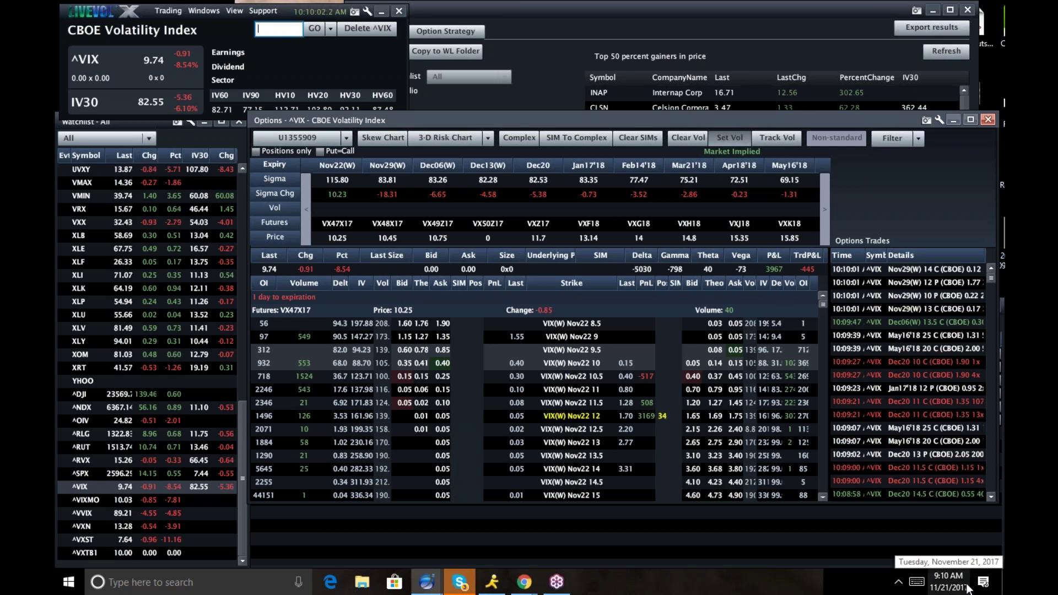
Step: Check the date on the calendar, page it to December 2017, then bring the ^VIX quote window forward
click(948, 581)
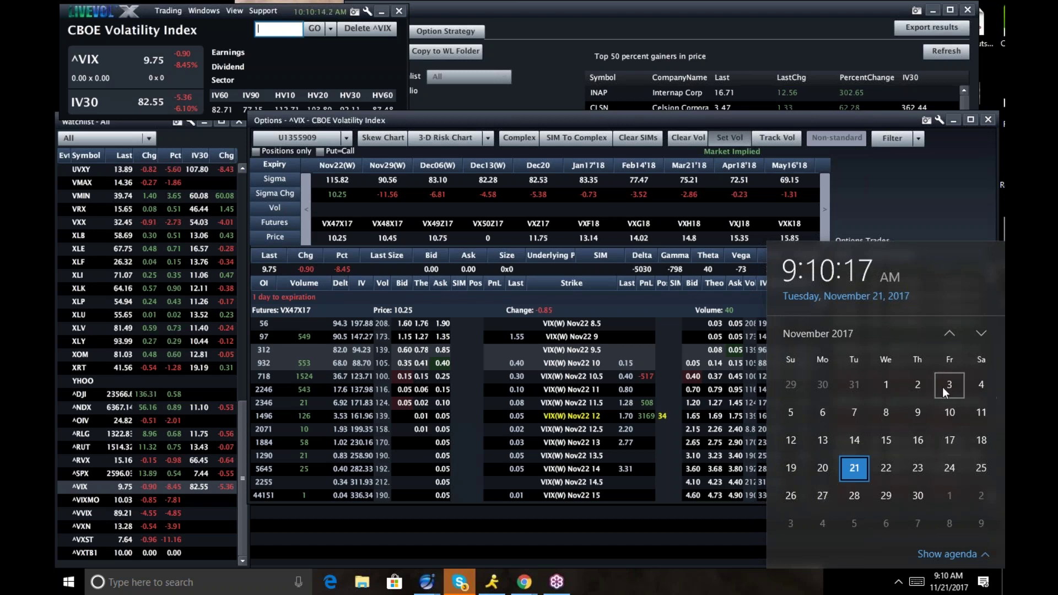
click(981, 333)
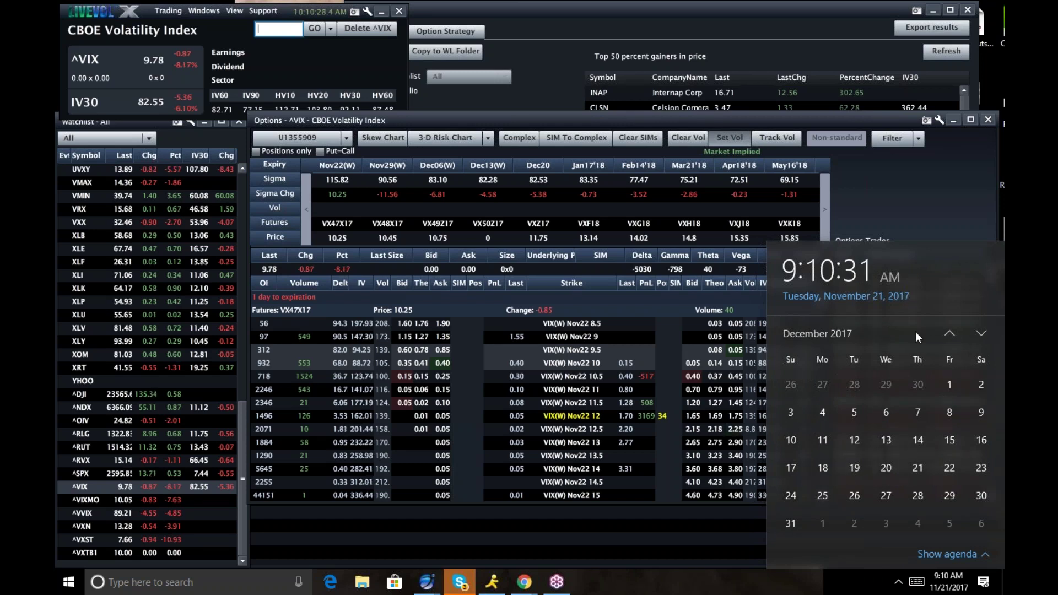
click(896, 210)
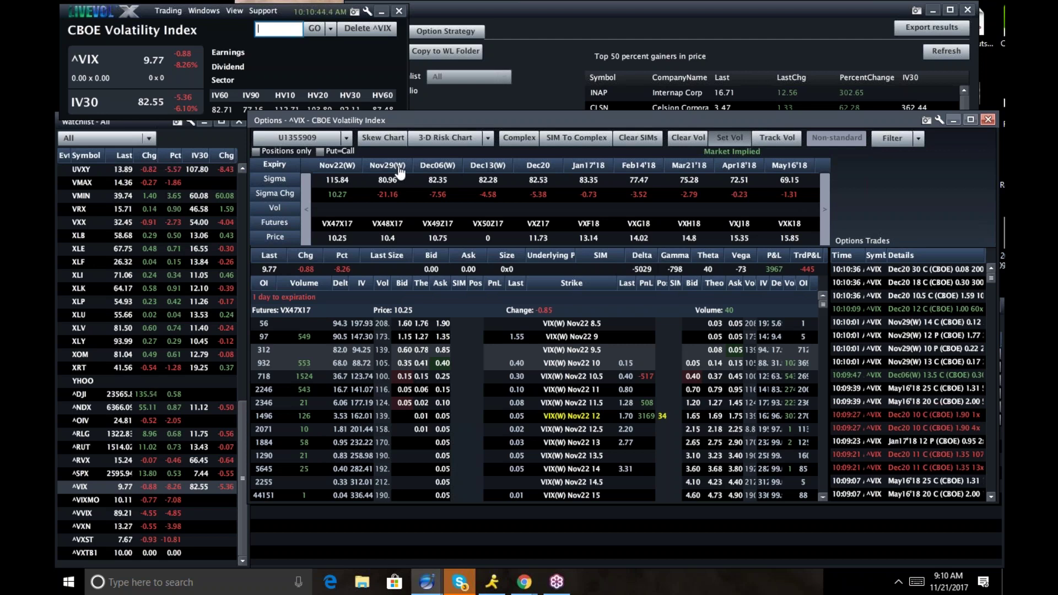
click(236, 16)
Step: Open a new ^VIX futures window, bring it to the front, then raise the watchlist
click(236, 13)
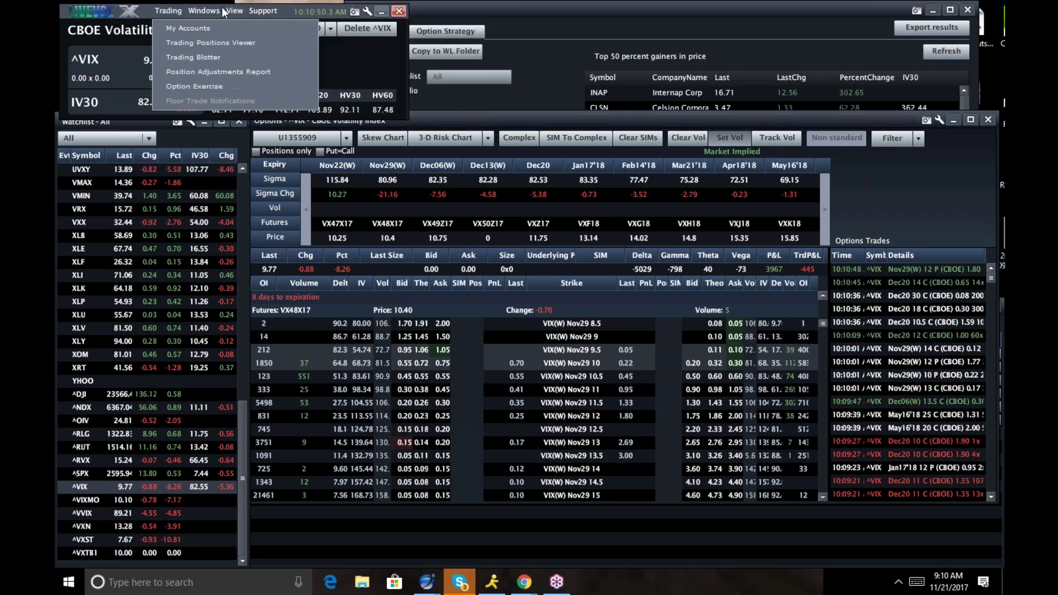
mouse_move(204, 10)
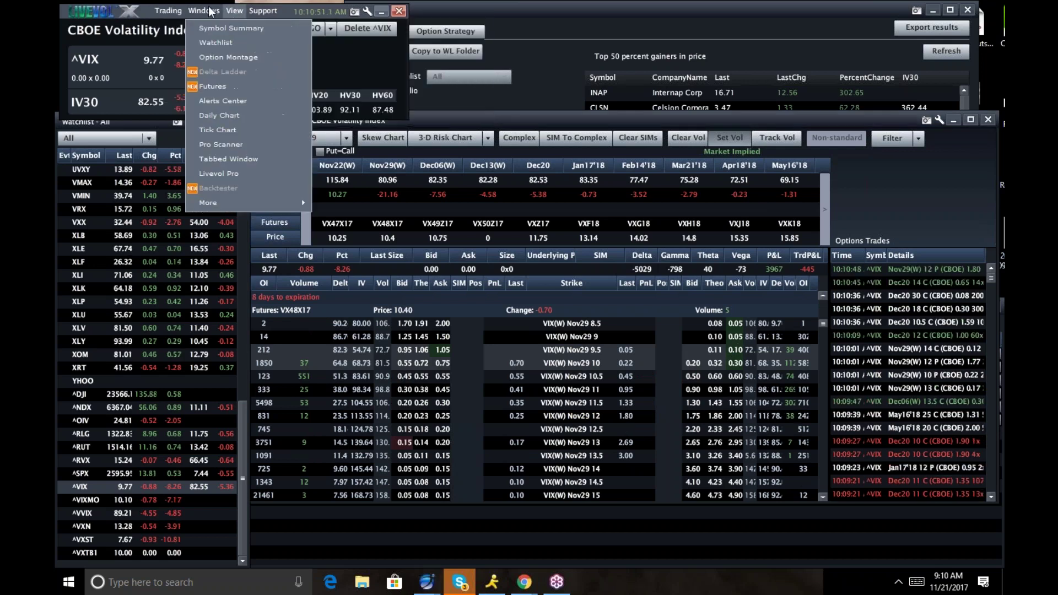
click(215, 87)
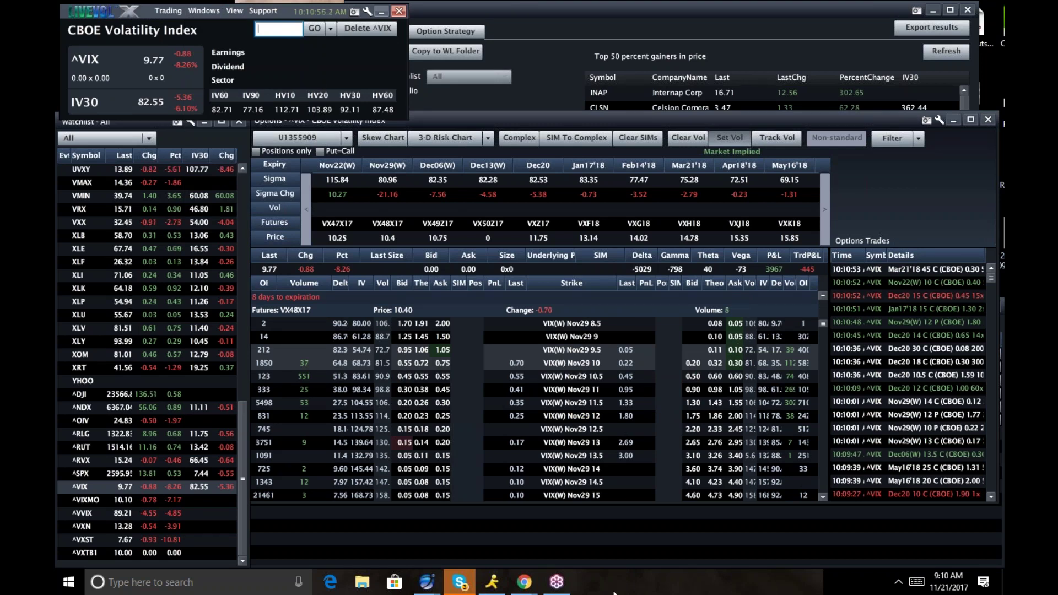
click(232, 12)
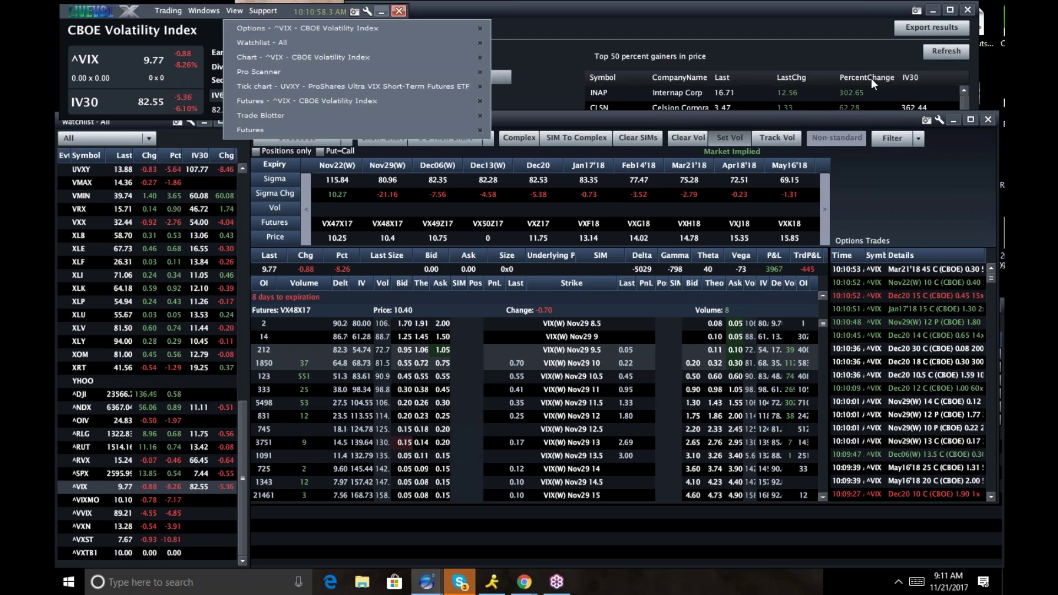
click(320, 102)
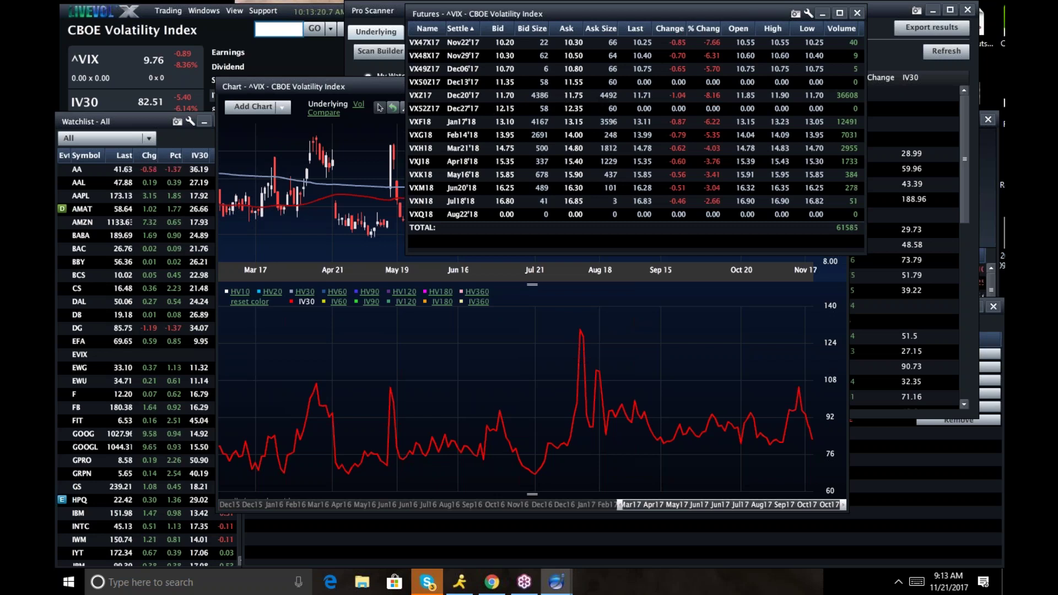
click(190, 138)
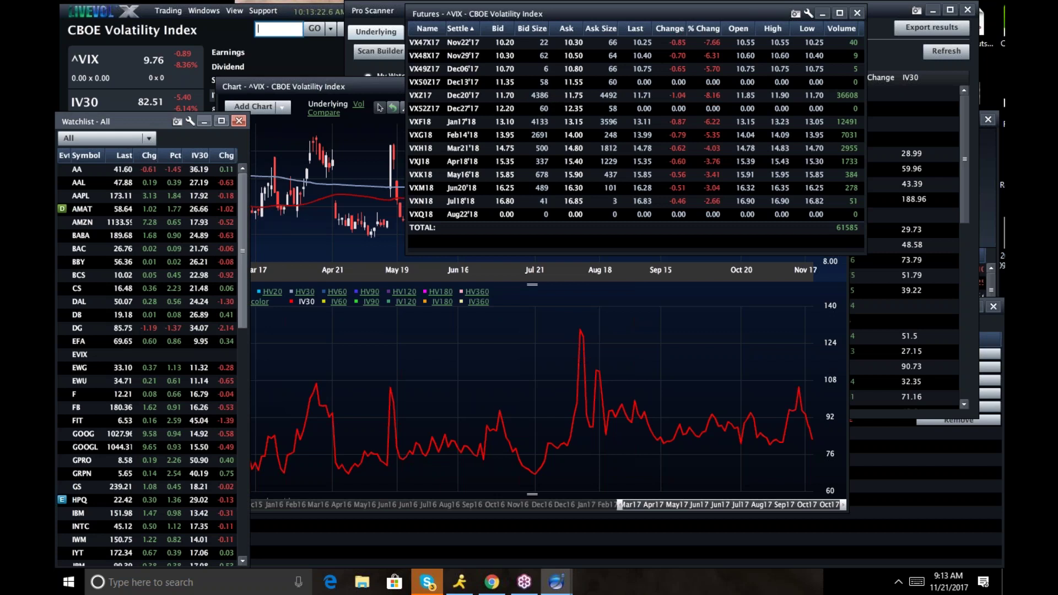
Step: Load TLT as the current symbol and dismiss the order fill message
drag(243, 224, 181, 532)
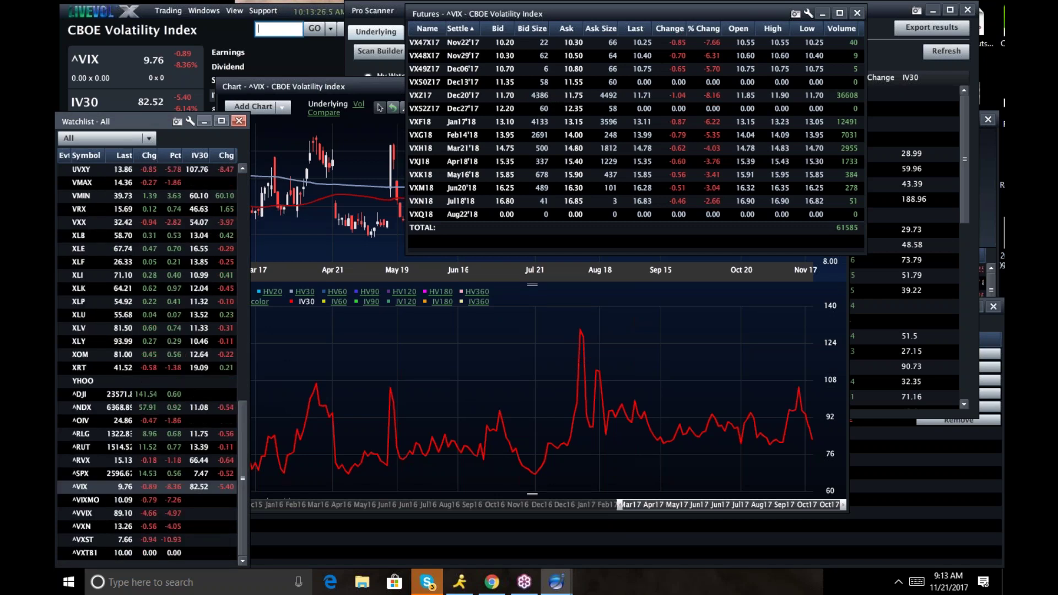
click(361, 82)
click(328, 65)
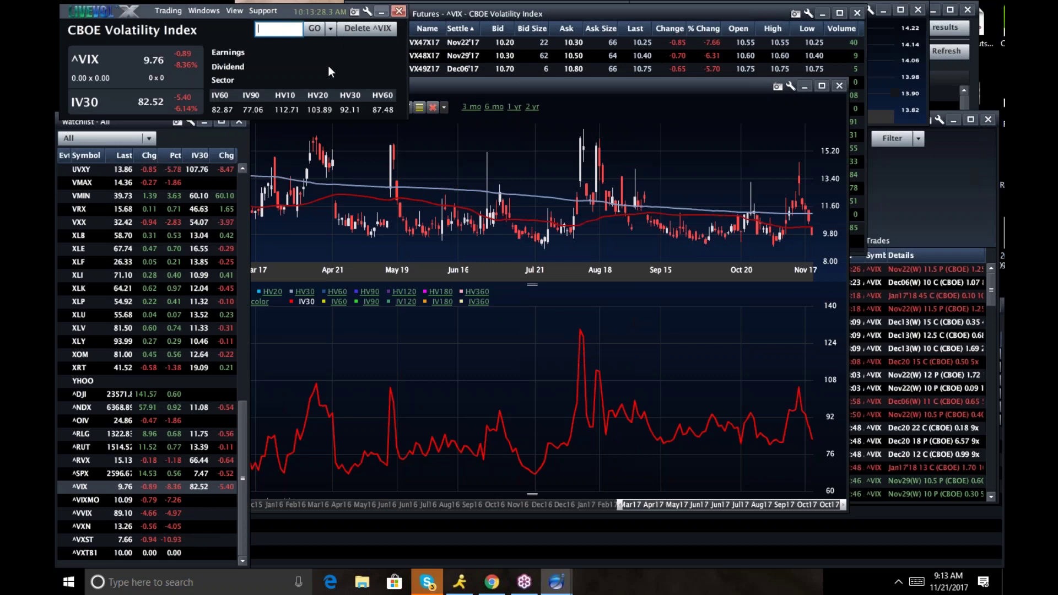
click(276, 30)
text(TLT)
key(Return)
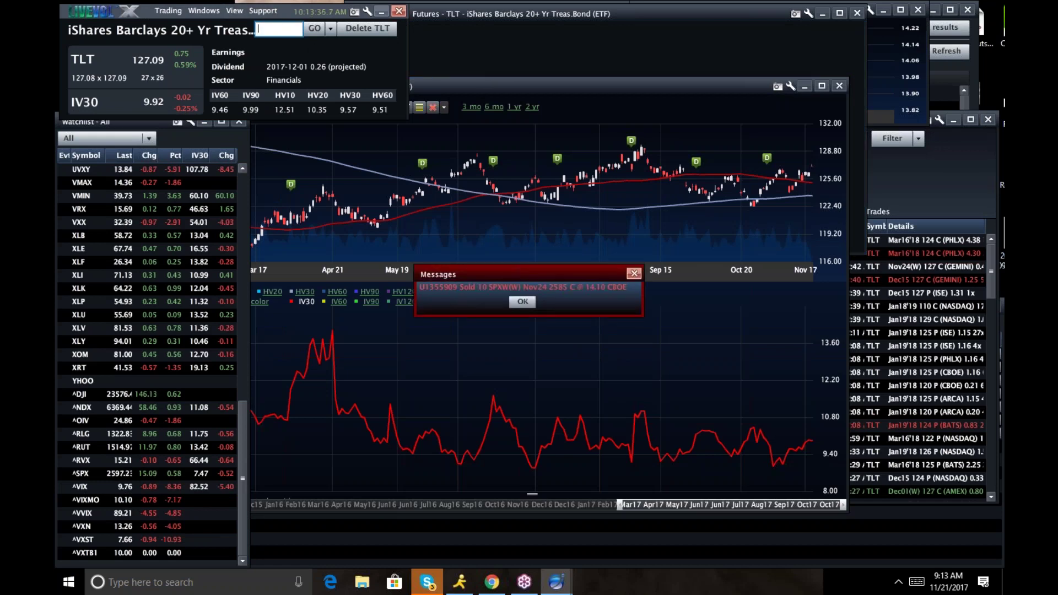
click(521, 302)
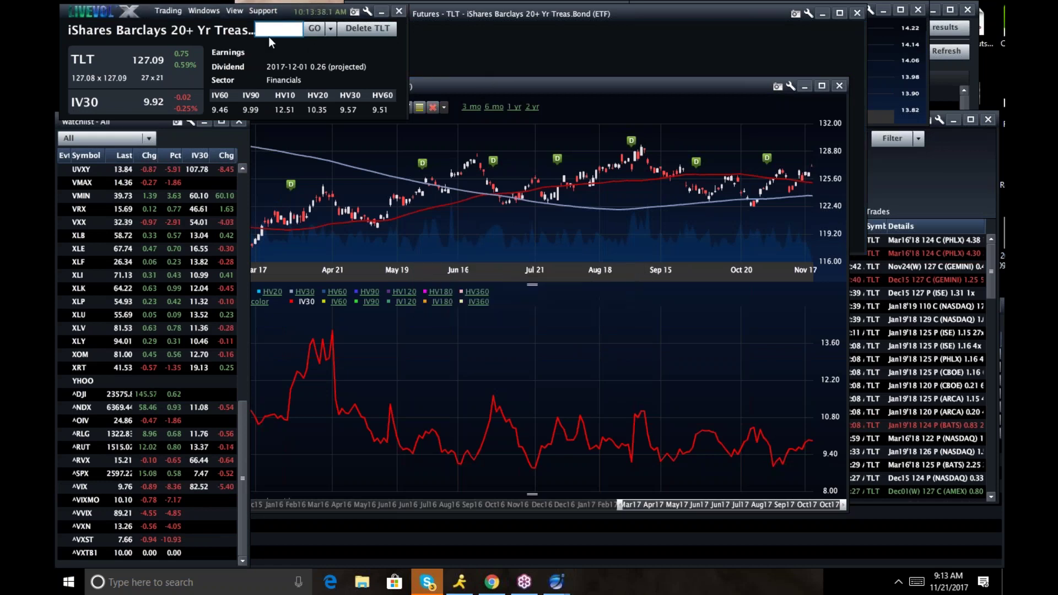
Step: Bring the TLT option chain and chart forward, limiting the chart to 3 months
click(234, 11)
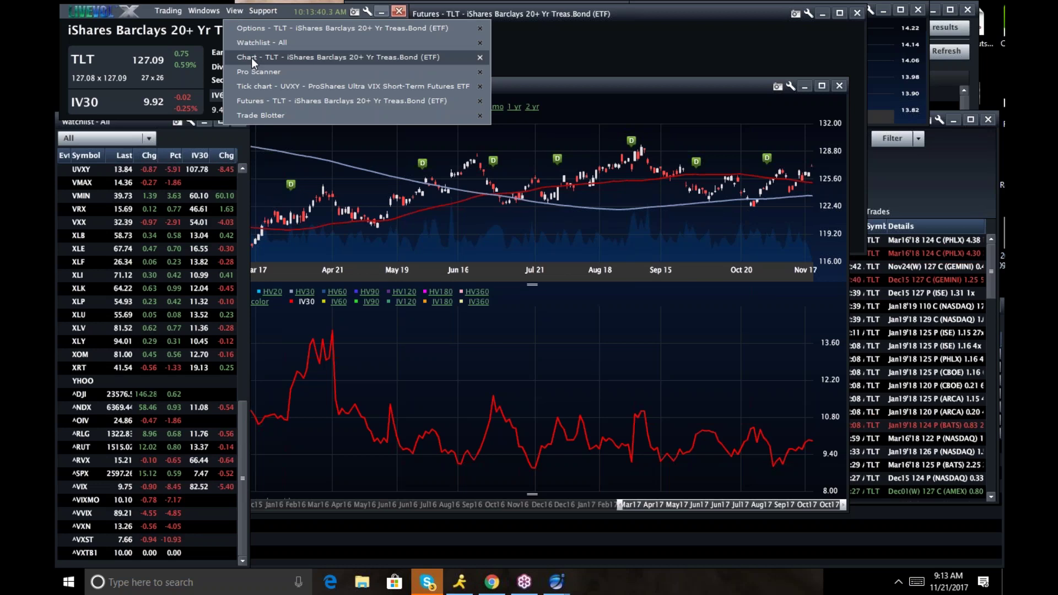
click(251, 28)
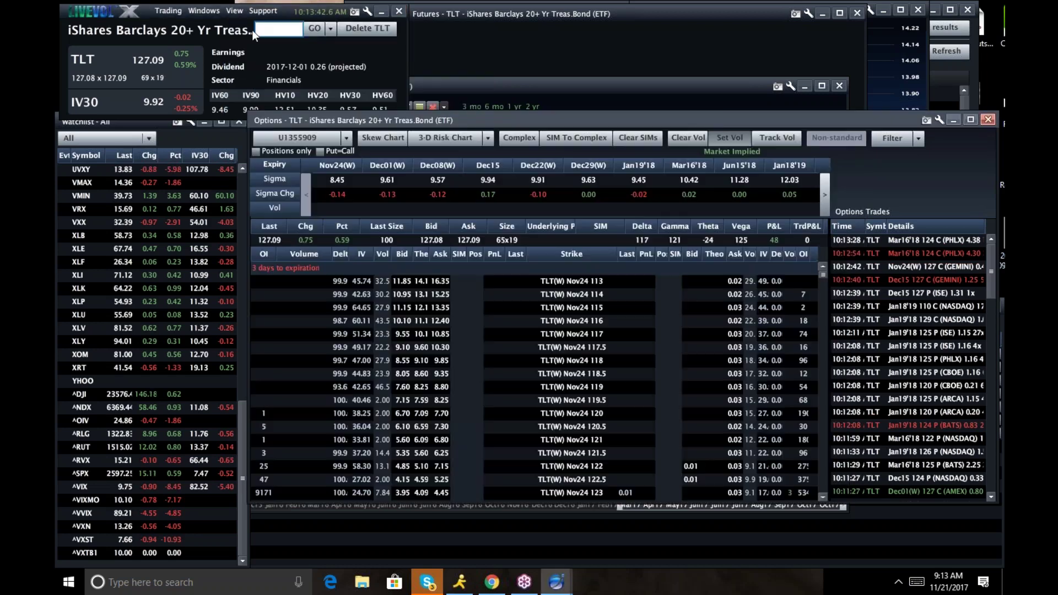
click(237, 13)
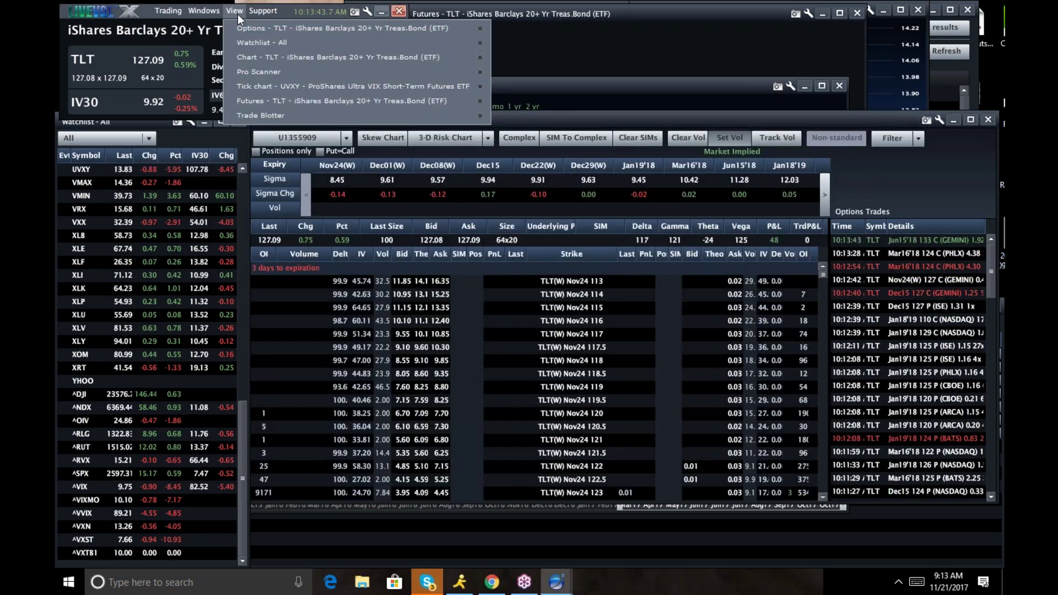
click(266, 63)
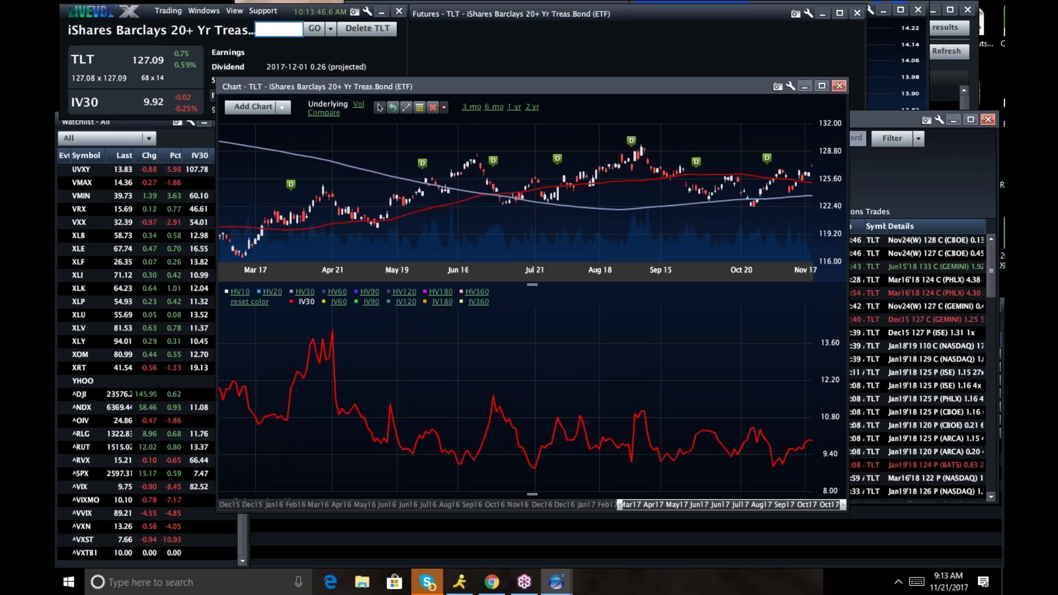
click(472, 107)
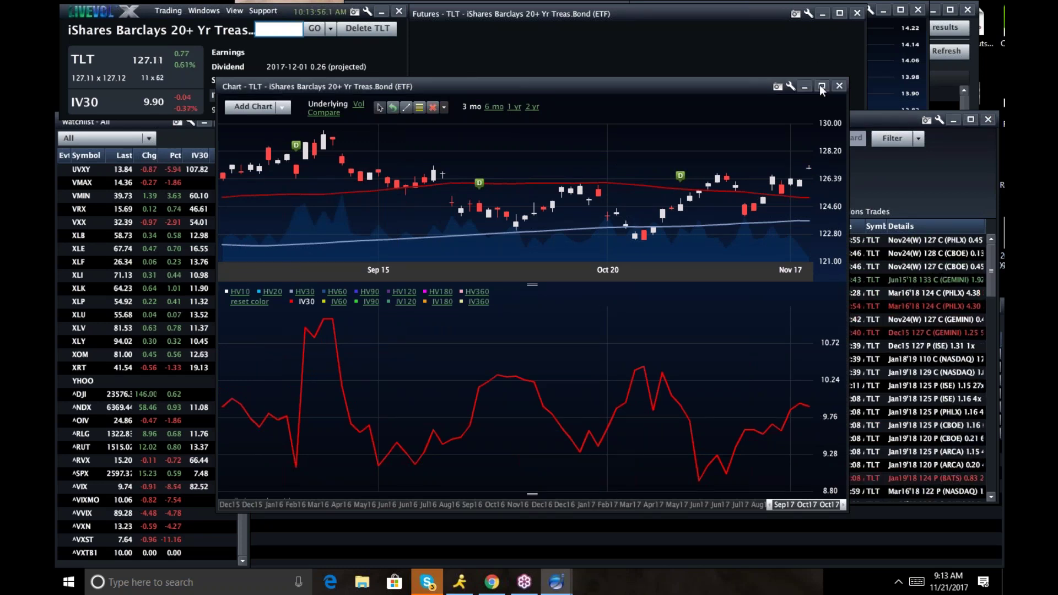
mouse_move(811, 173)
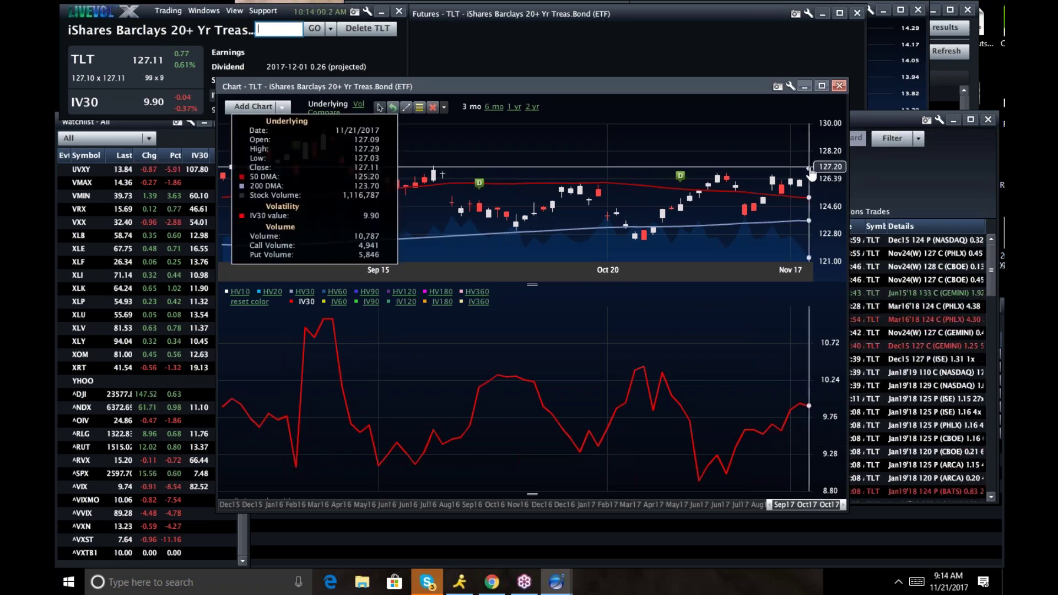
mouse_move(444, 177)
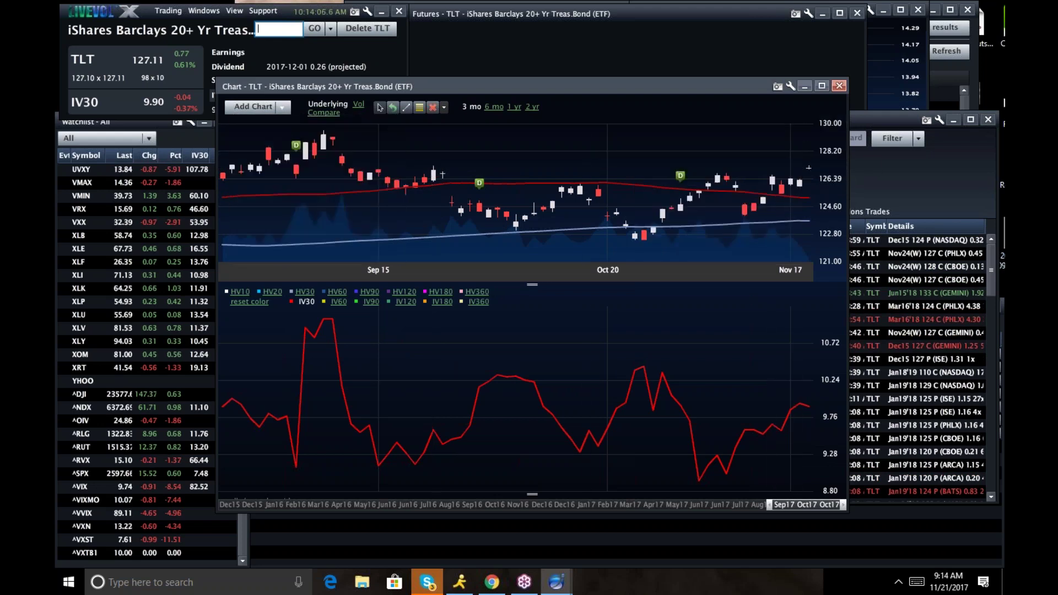
Step: Toggle the TLT option chain to held positions only and back to the full chain
click(944, 173)
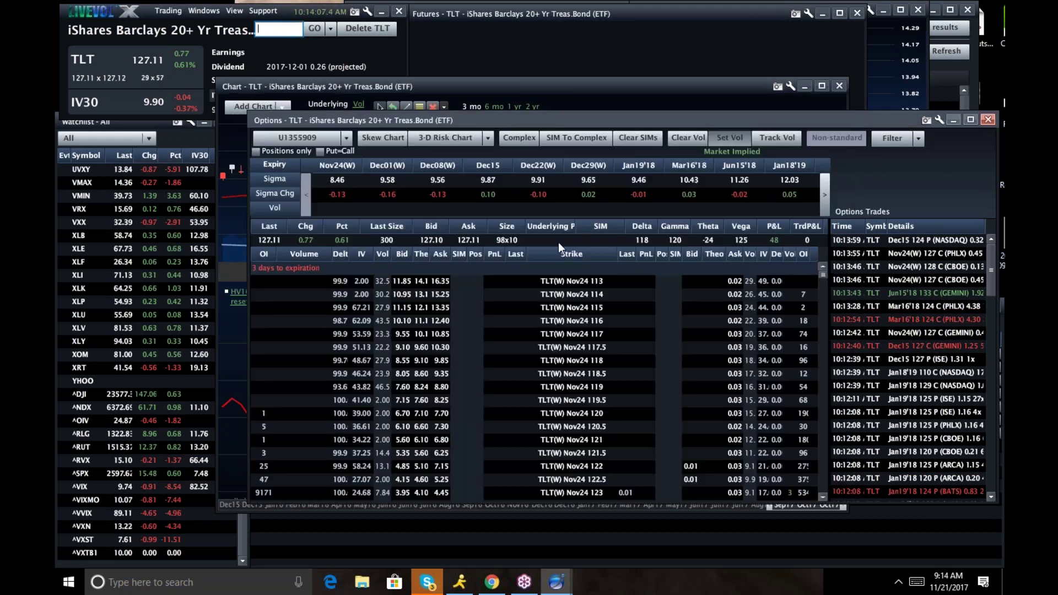
click(257, 154)
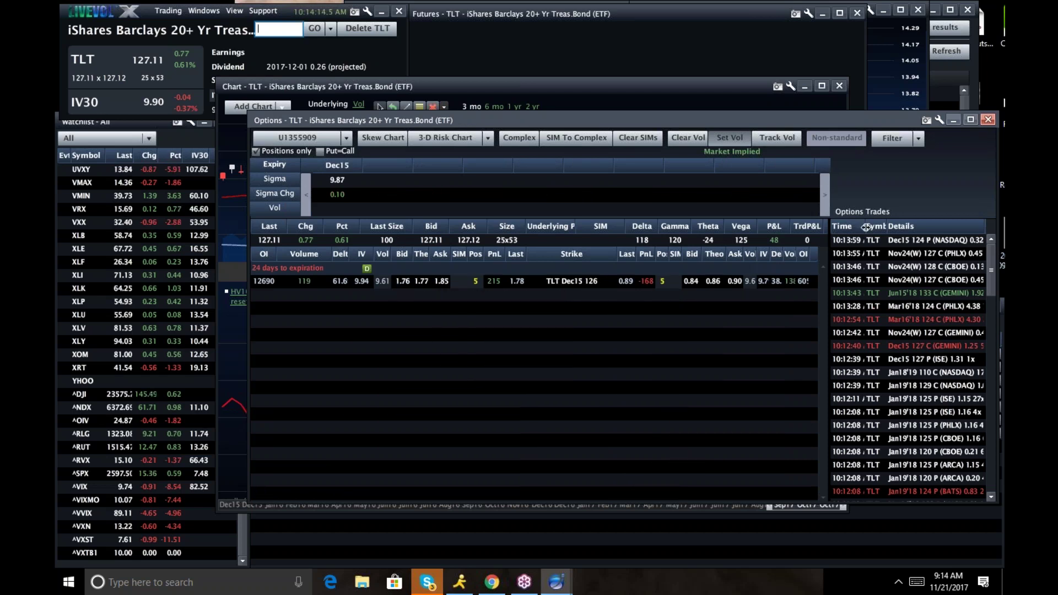
click(257, 151)
Step: Load GLD and toggle its chain between held positions and the full chain
click(277, 30)
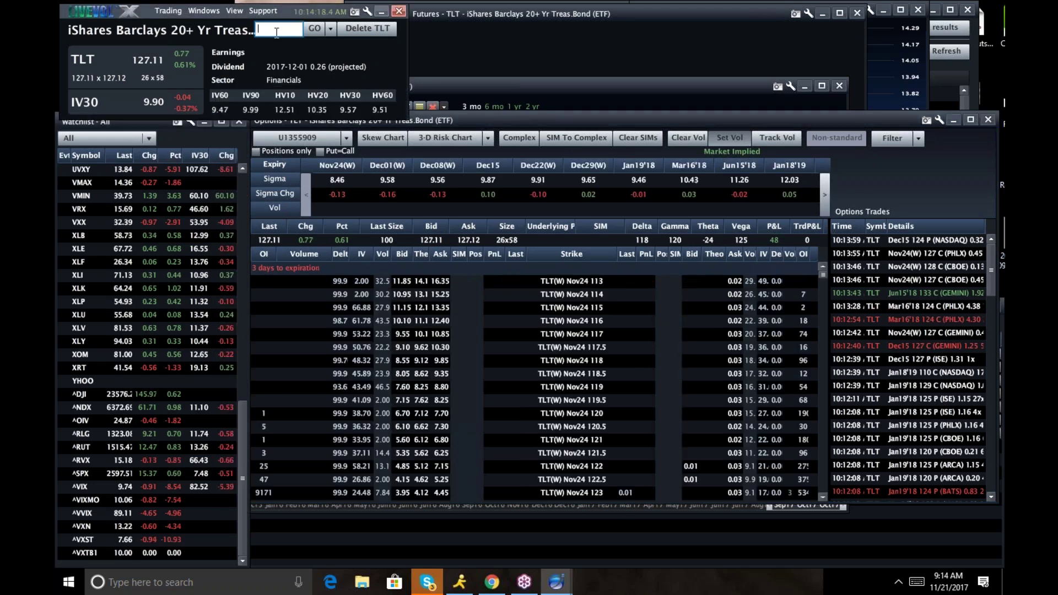
text(gl)
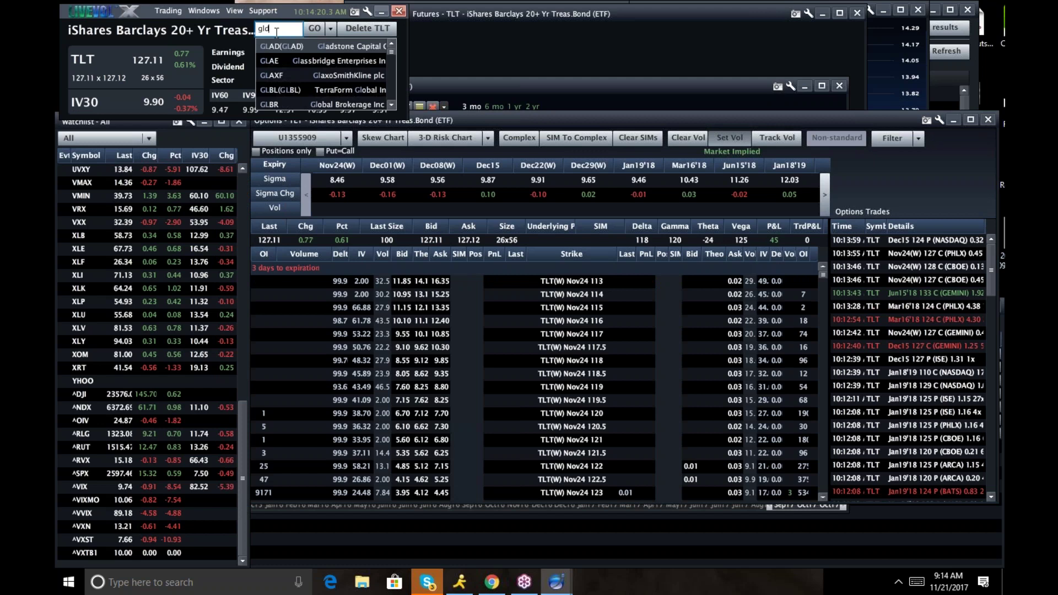
text(d)
key(Return)
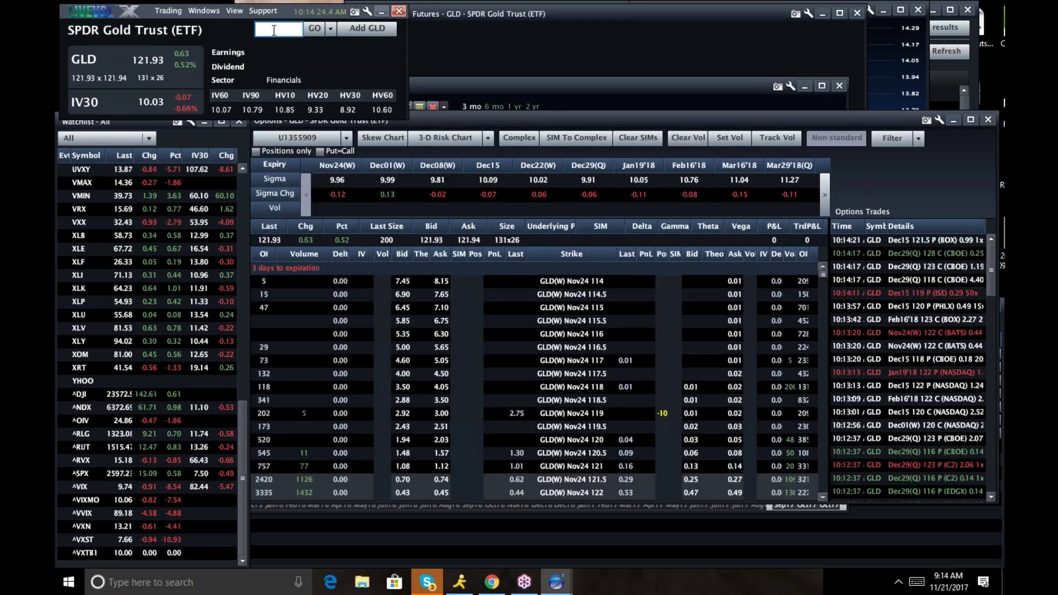
click(257, 152)
click(257, 152)
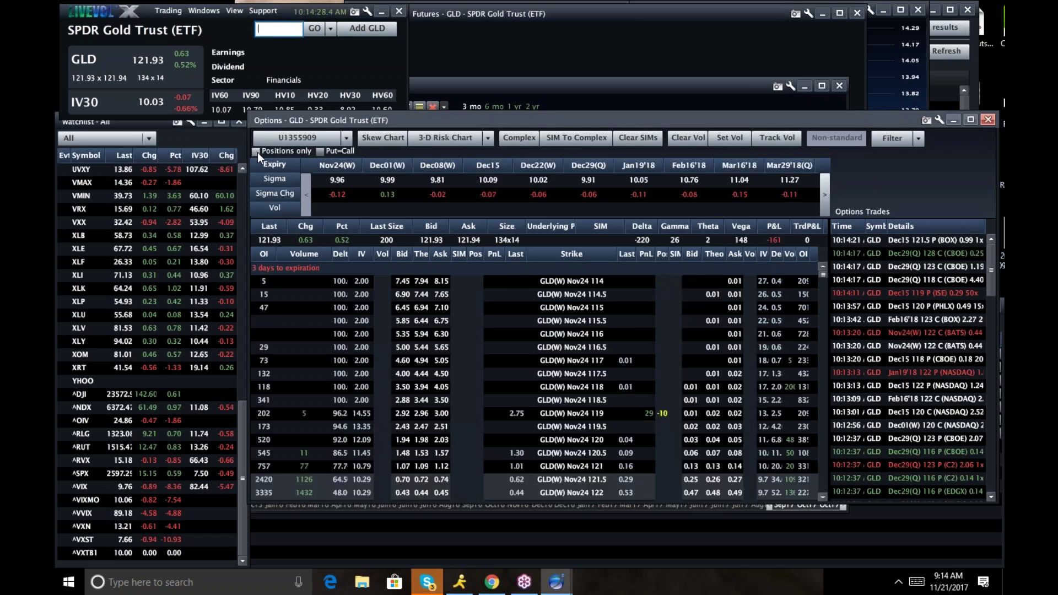
mouse_move(724, 417)
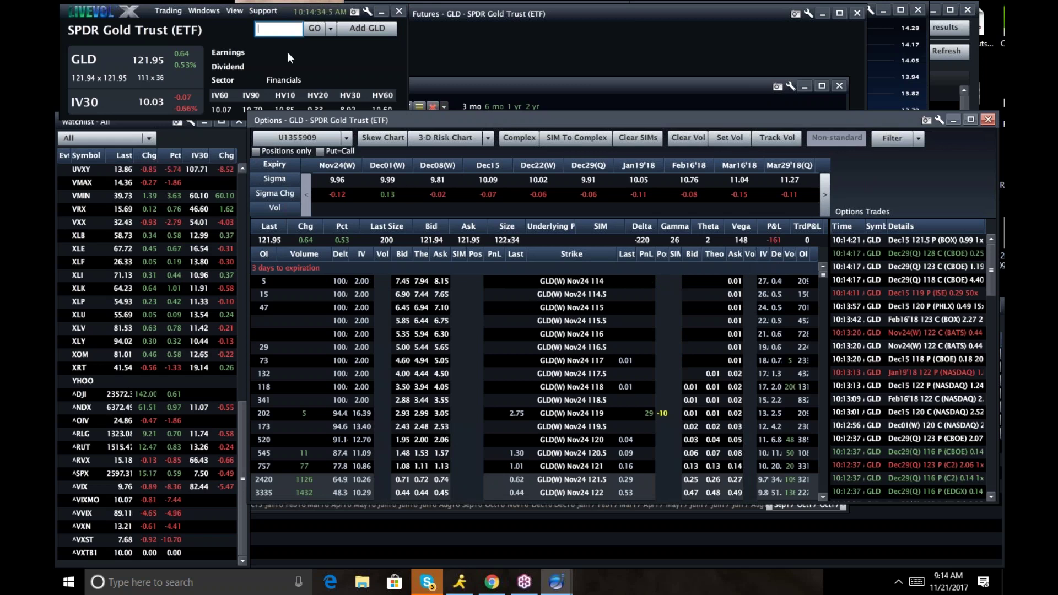
click(268, 24)
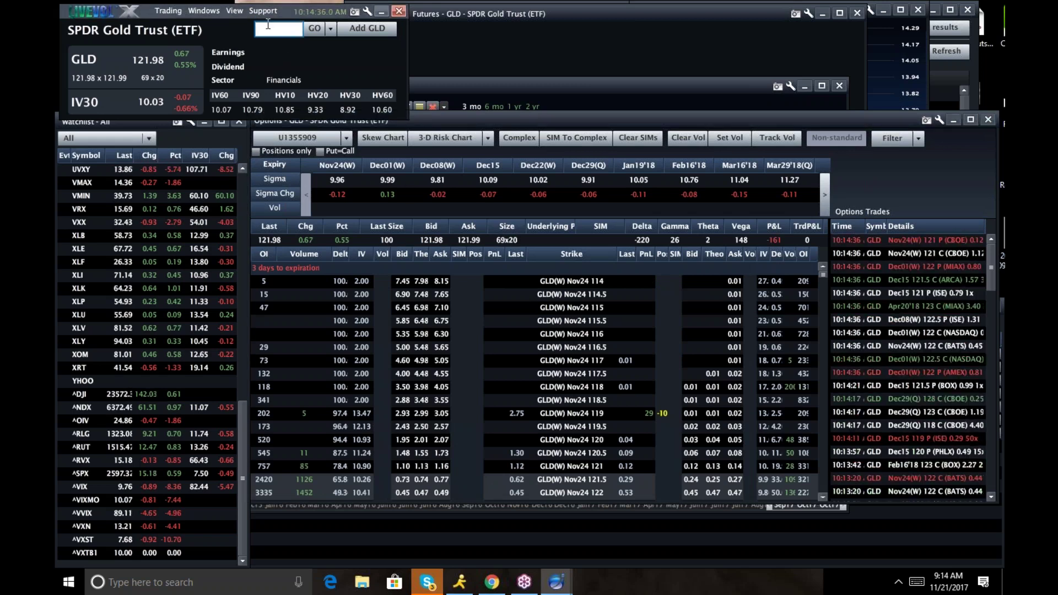
Step: Cycle the symbol through T, TWX and FB, bringing the FB option chain forward
text(T)
key(Return)
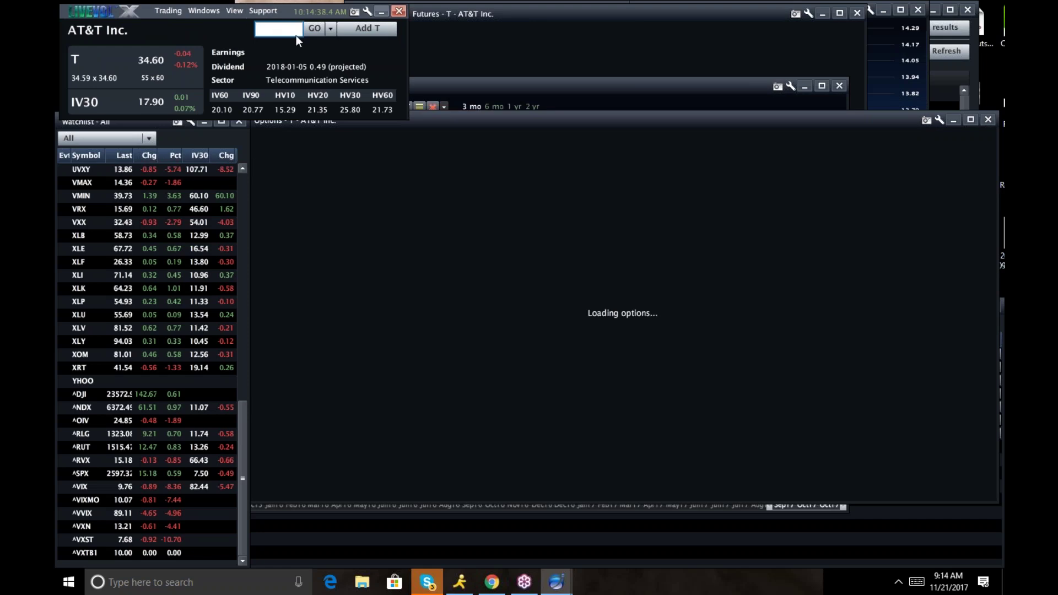
text(tw)
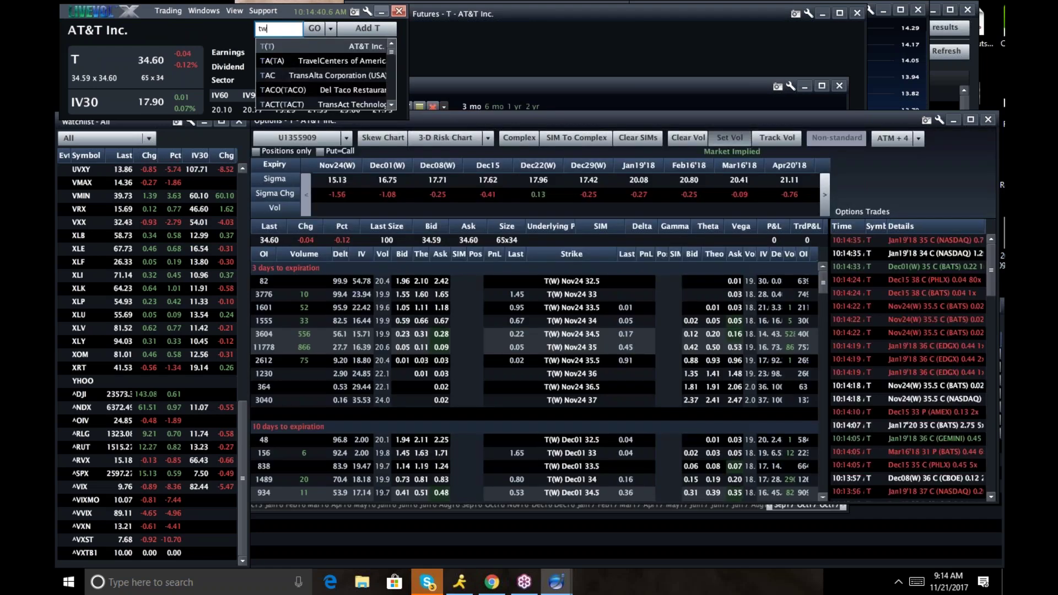
text(a)
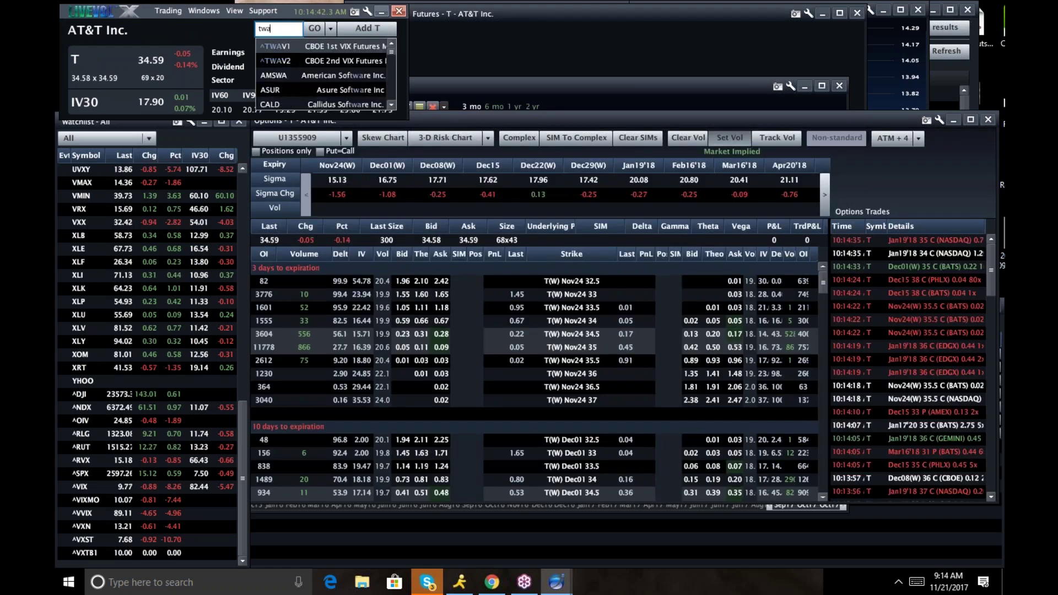
key(BackSpace)
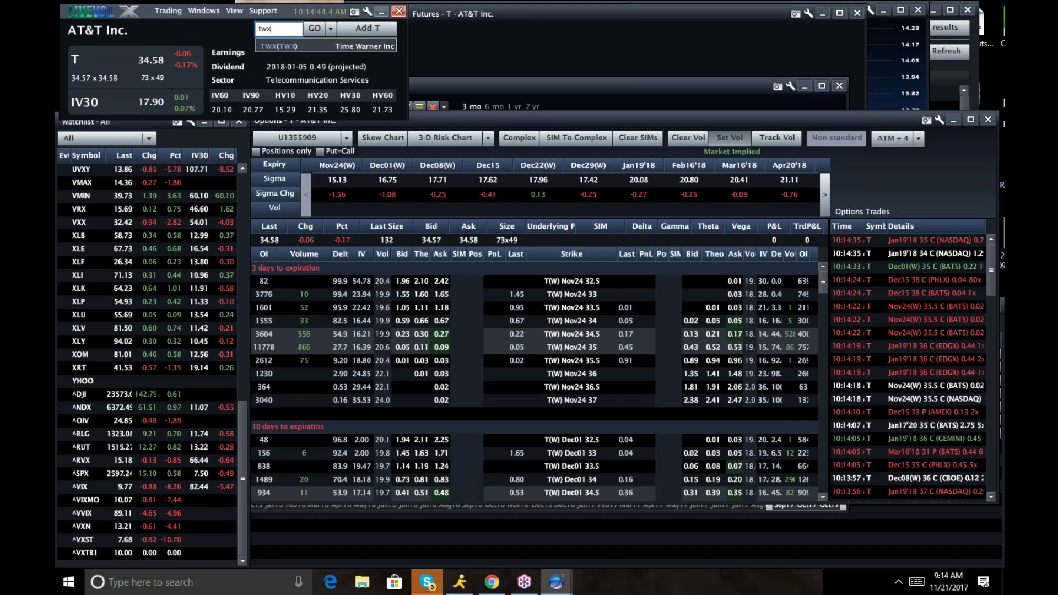
key(Return)
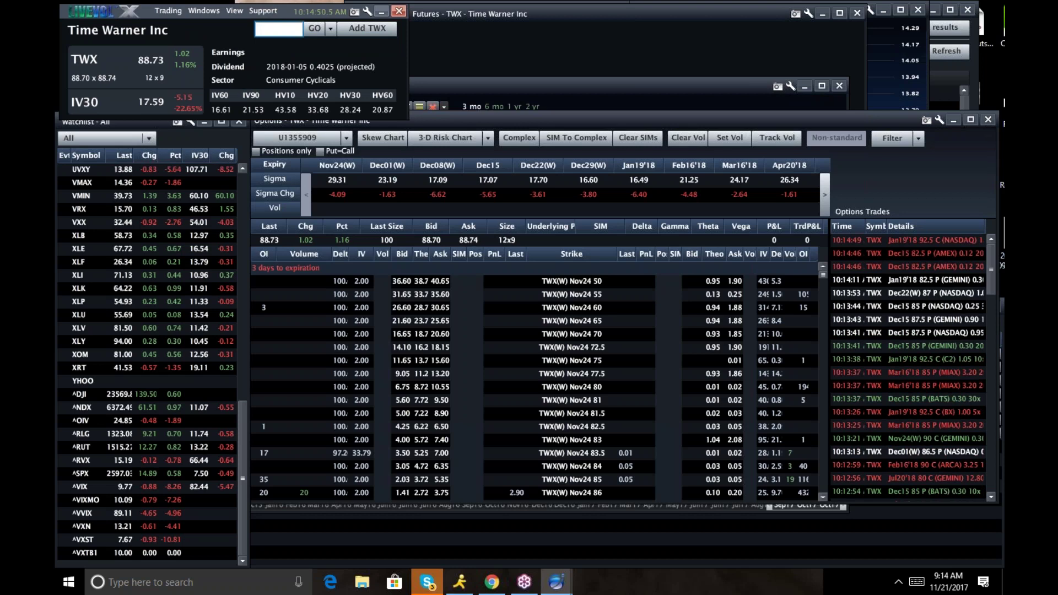
click(271, 30)
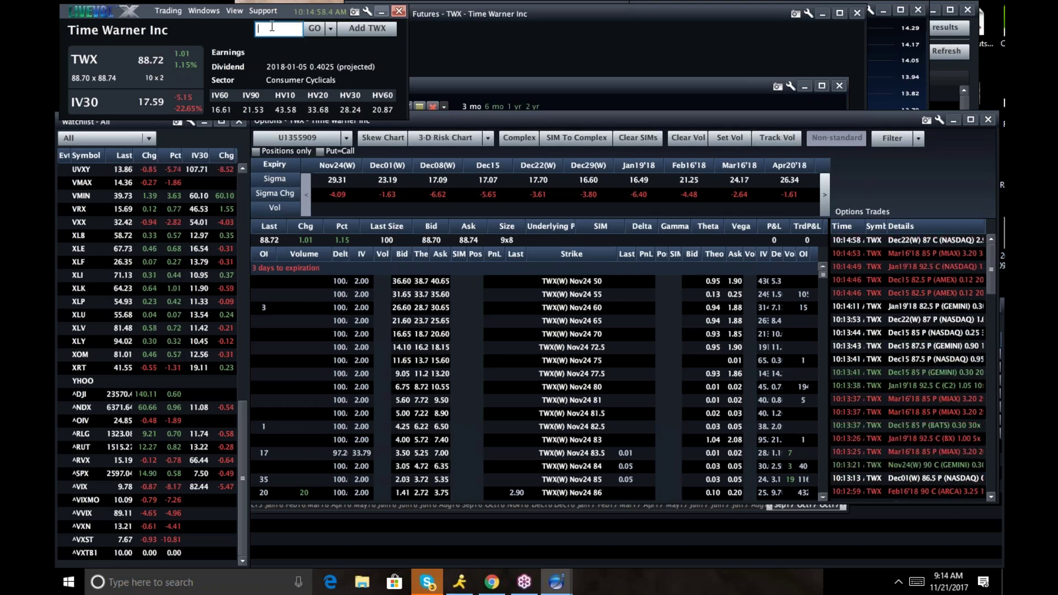
text(FB)
key(Return)
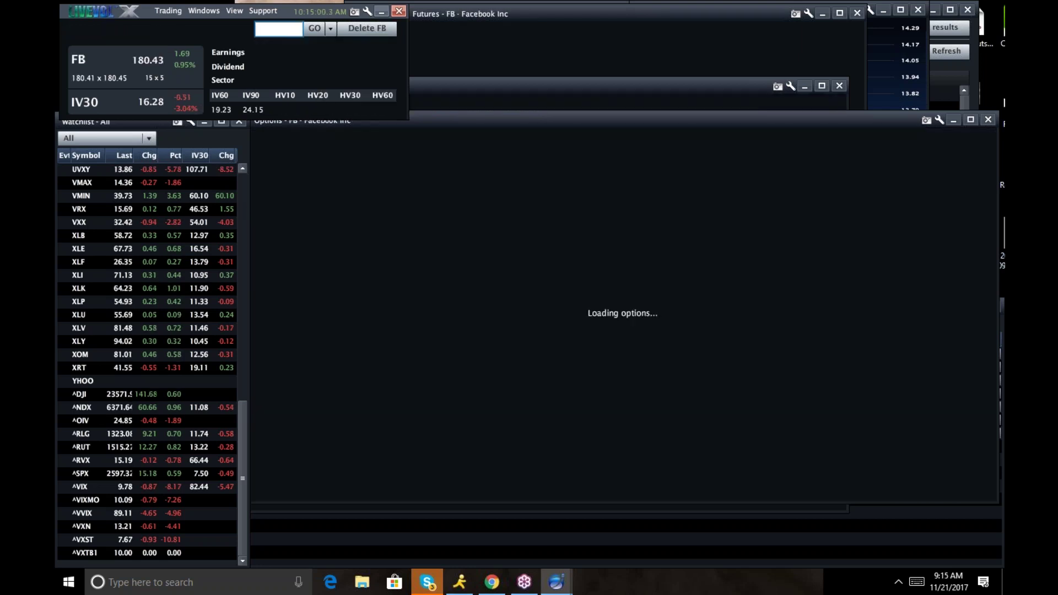
click(218, 9)
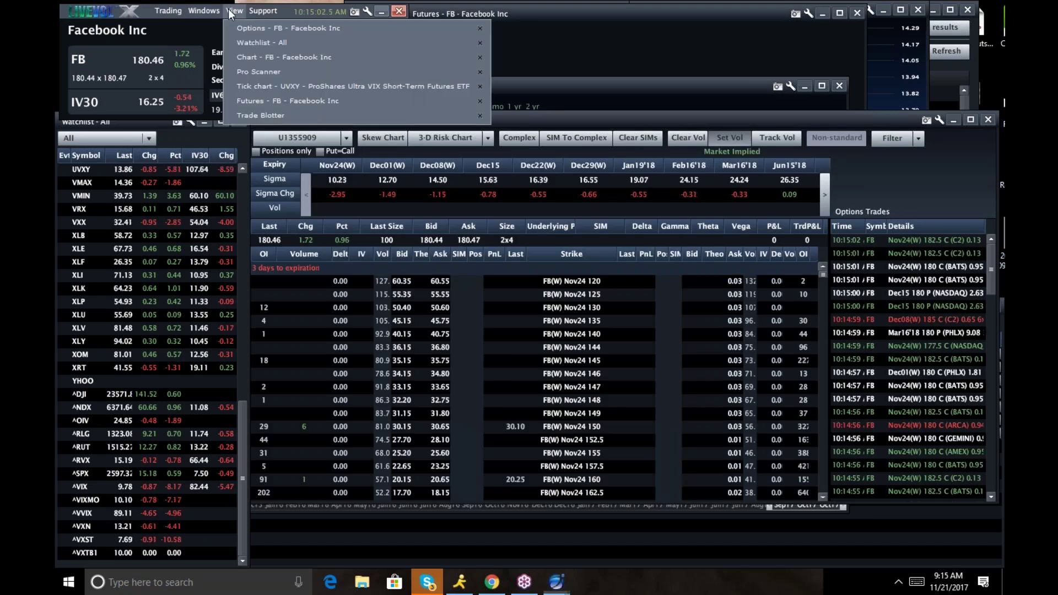
click(637, 118)
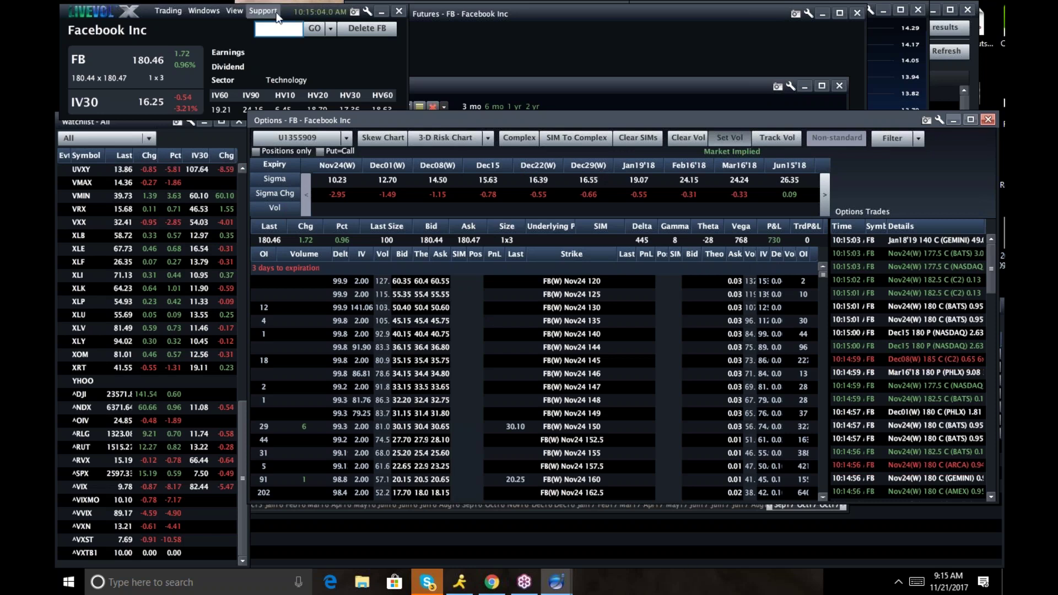
Step: Load AAPL, raise its options and watchlist windows, and dismiss the chat popup
click(273, 30)
text(aapl)
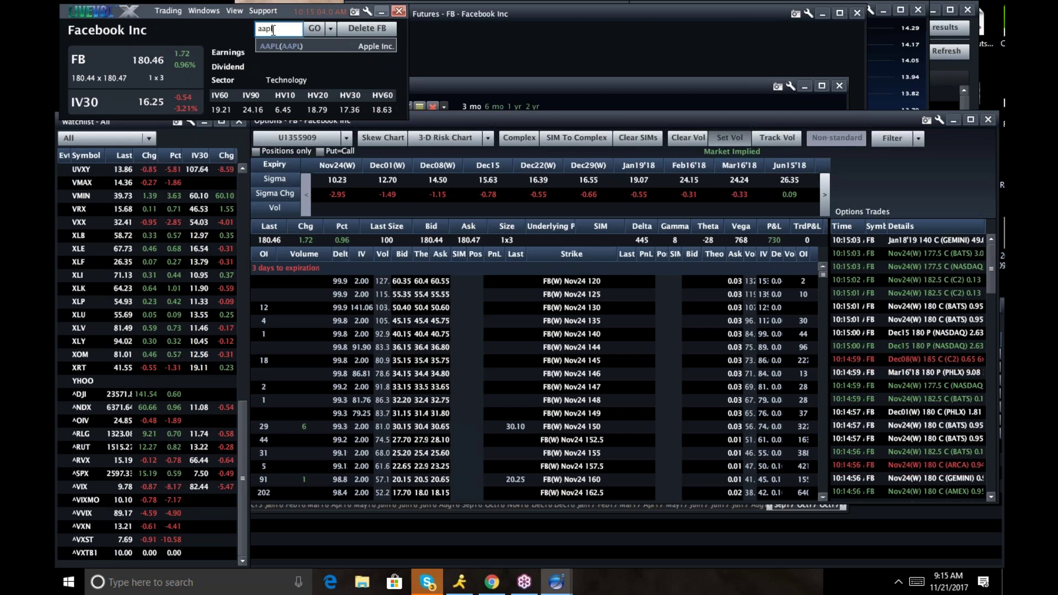
key(Return)
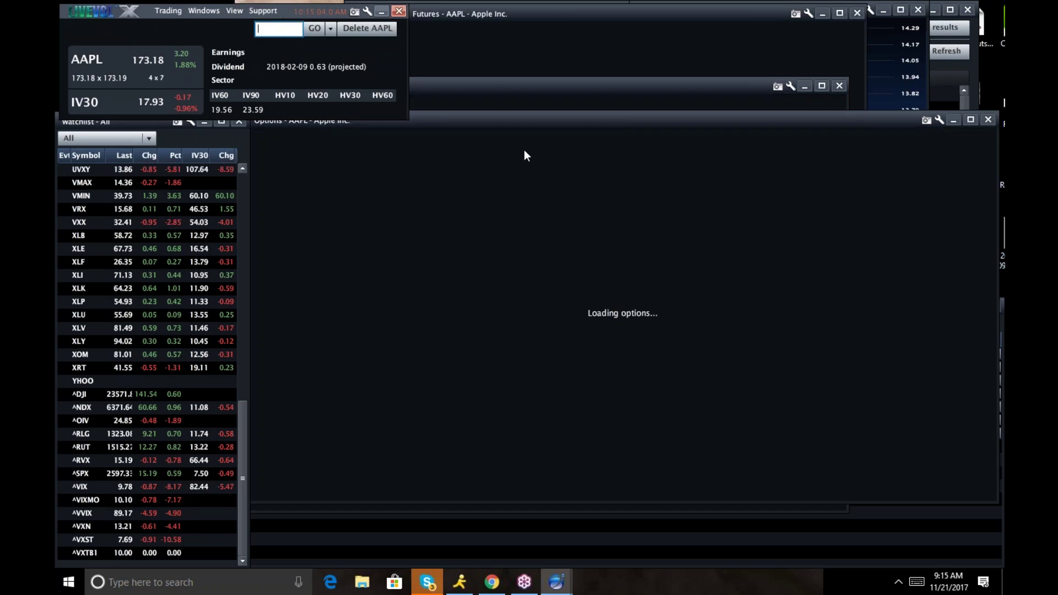
click(576, 123)
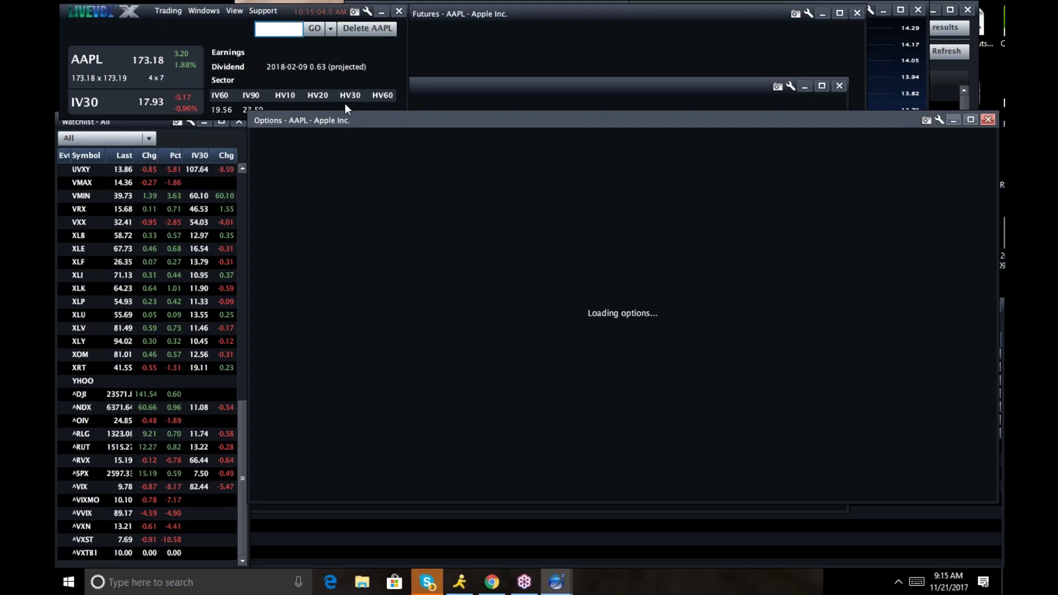
click(196, 135)
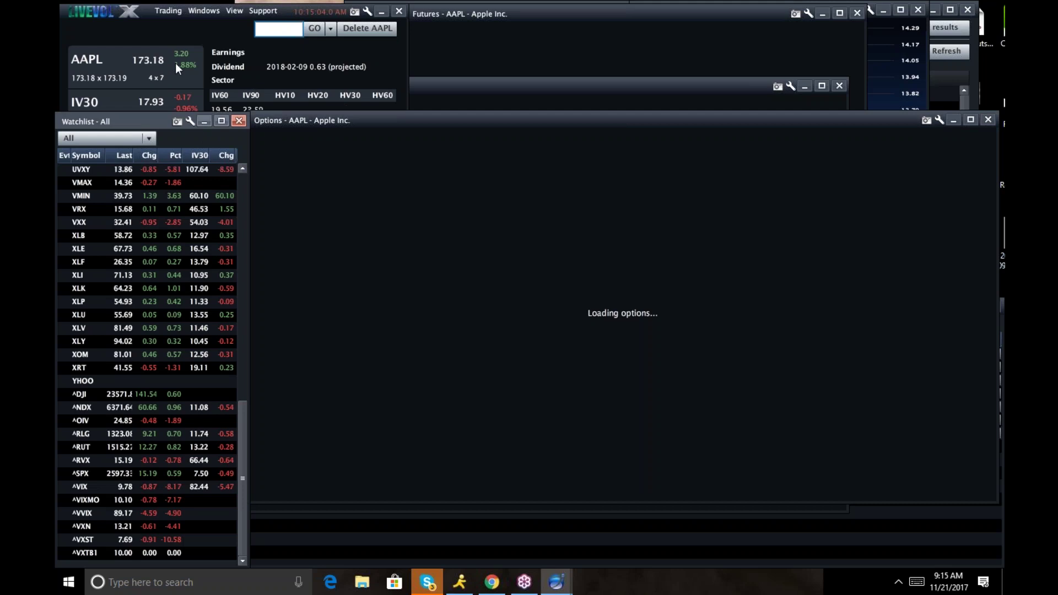
click(994, 29)
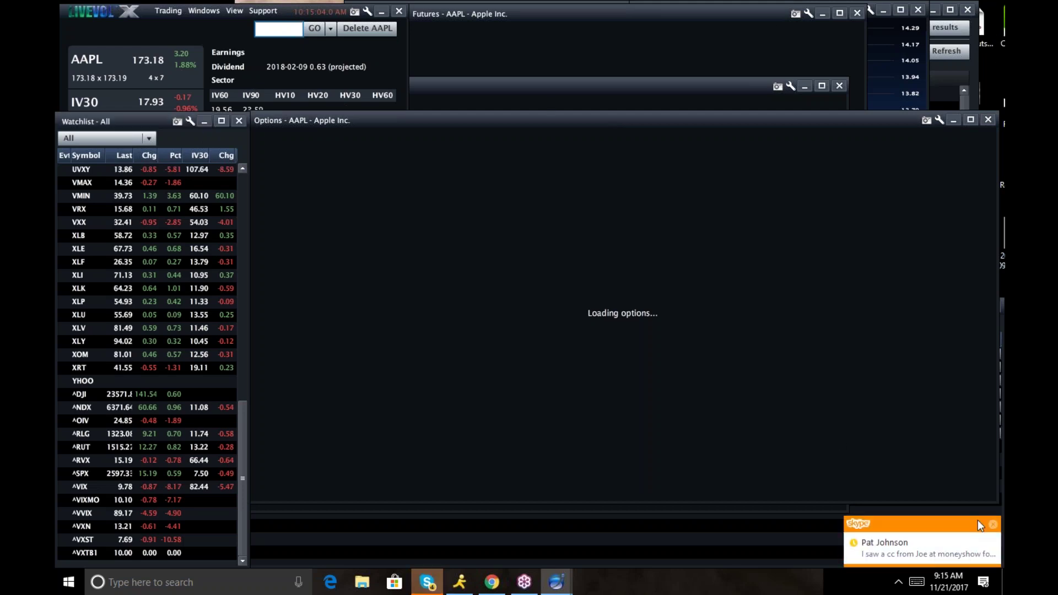
click(992, 524)
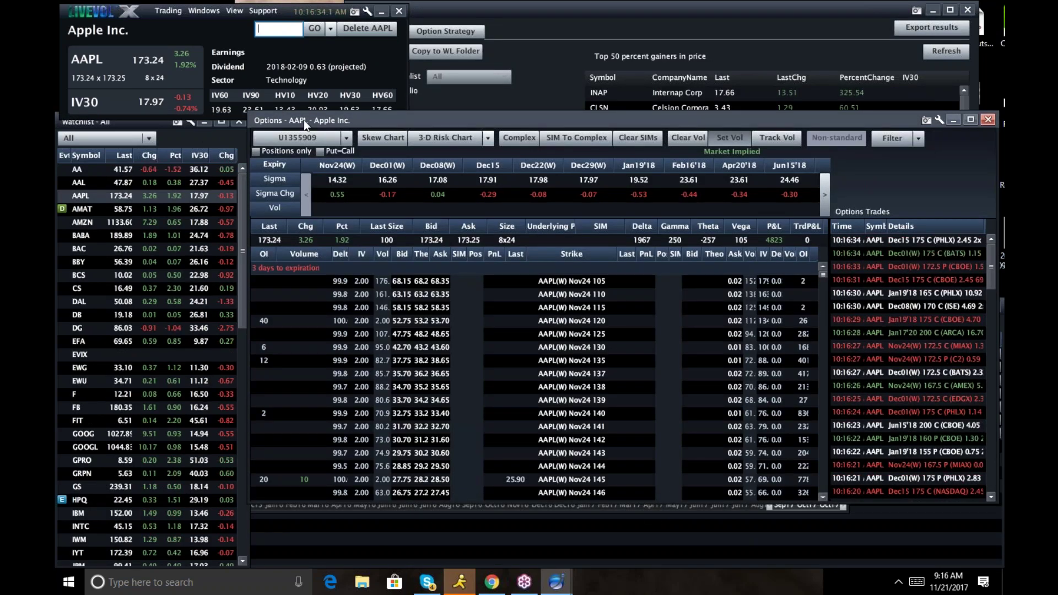
Step: Show held positions and send a sell-close order for 10 AAPL Nov24 170 calls at 3.45
click(256, 151)
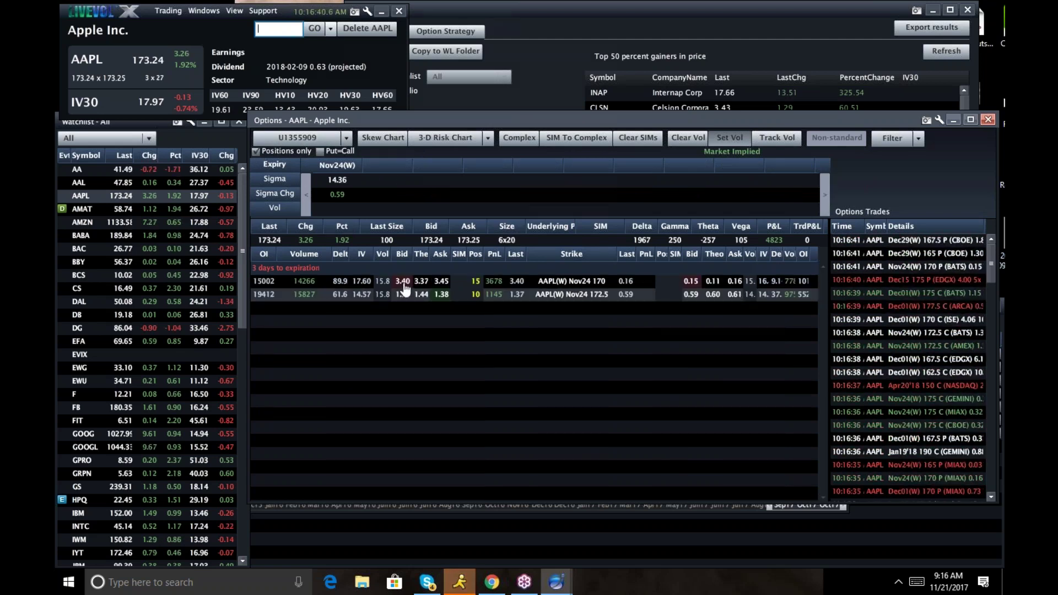
click(404, 283)
click(365, 106)
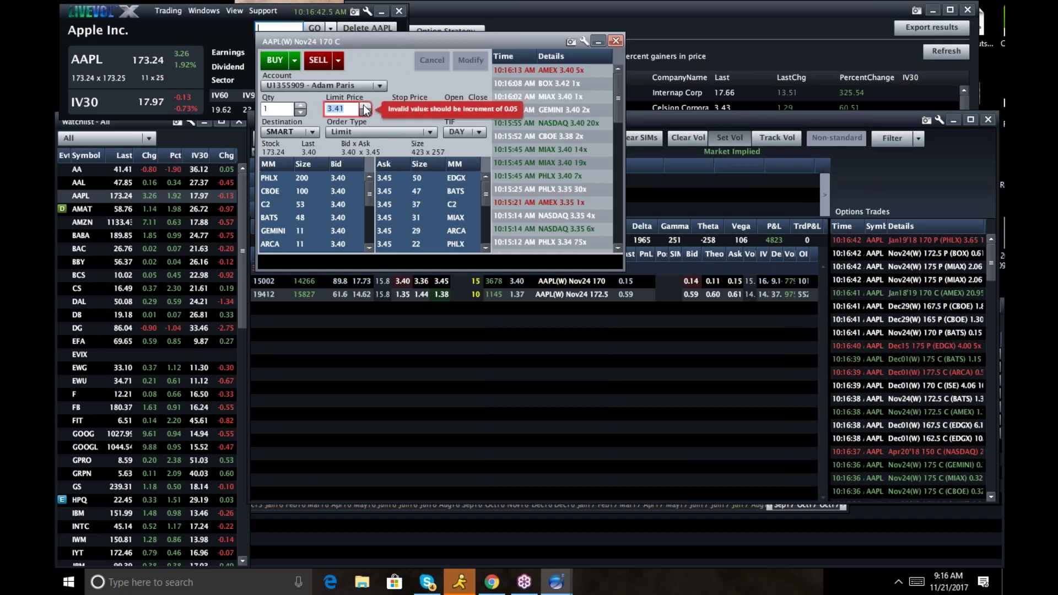
click(364, 106)
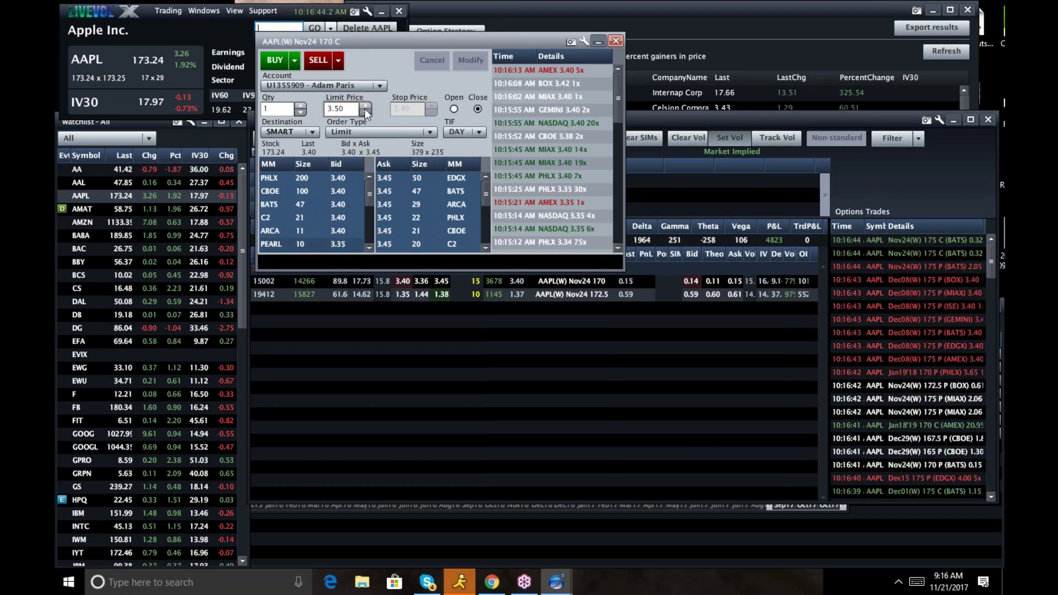
click(364, 112)
click(301, 106)
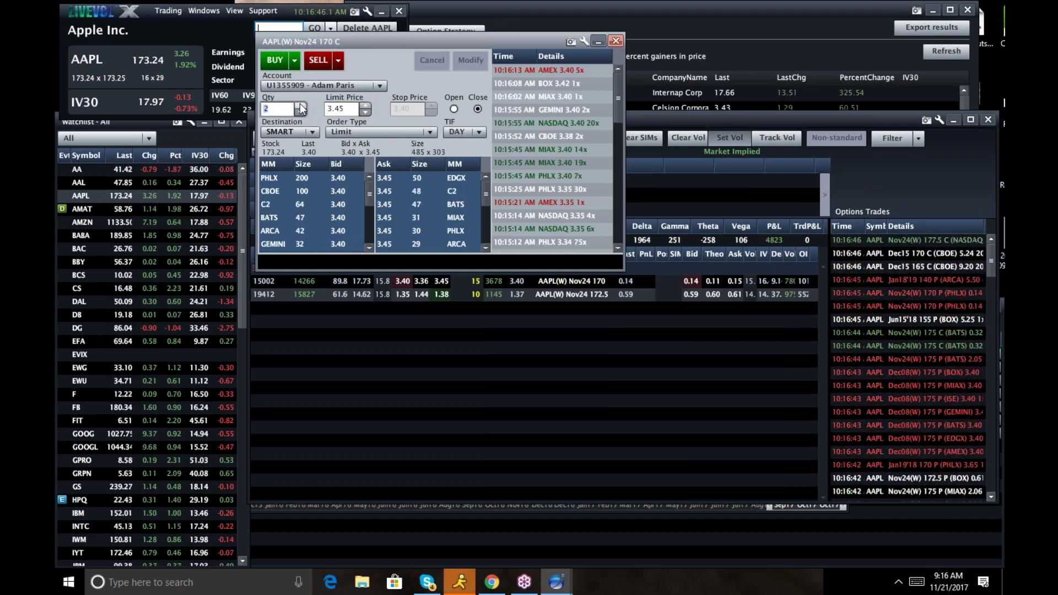
double_click(301, 106)
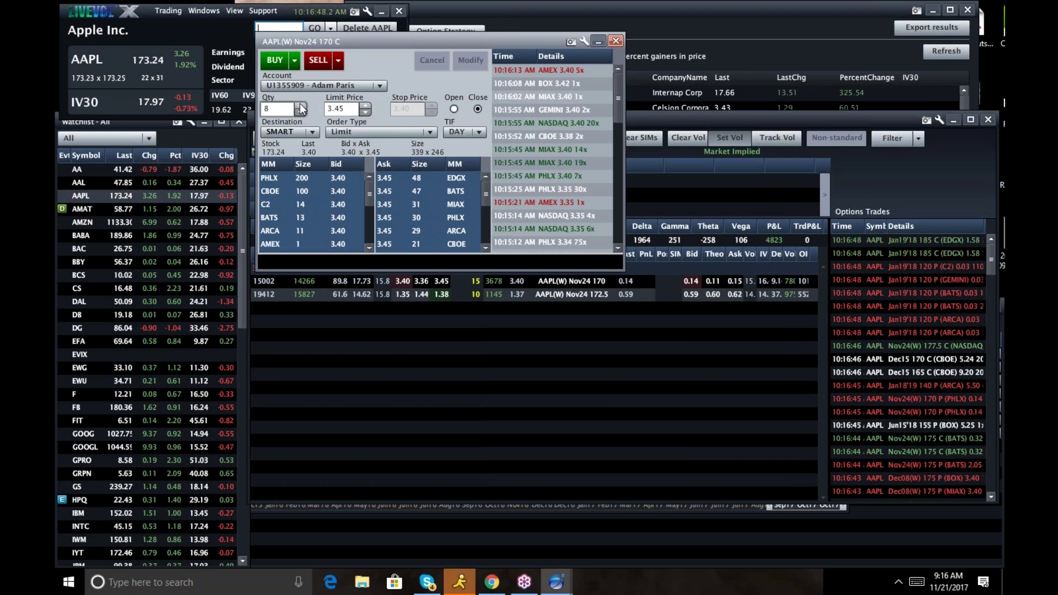
double_click(301, 105)
double_click(301, 106)
click(322, 62)
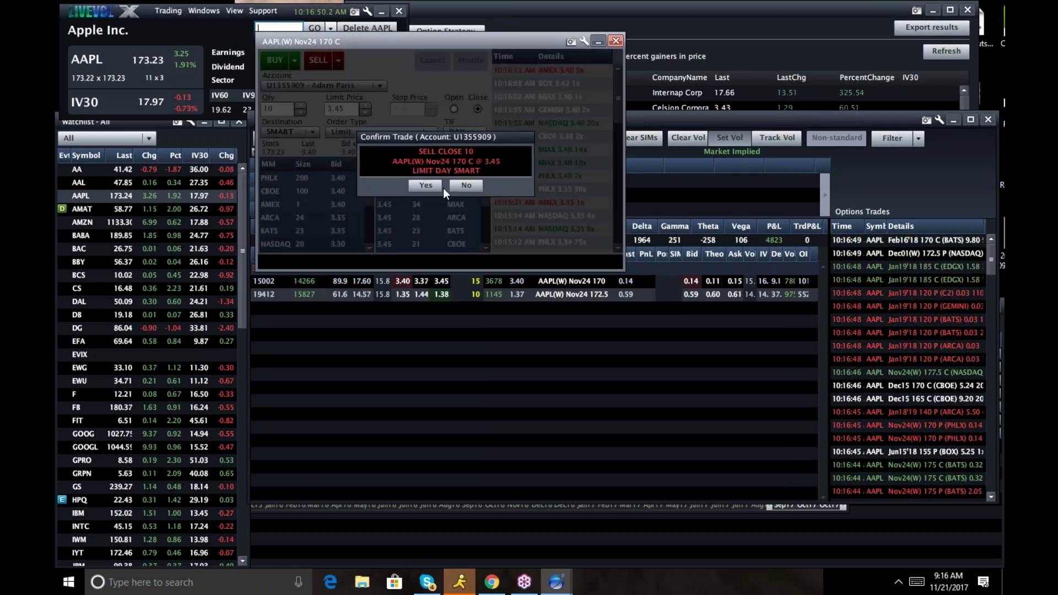
click(418, 185)
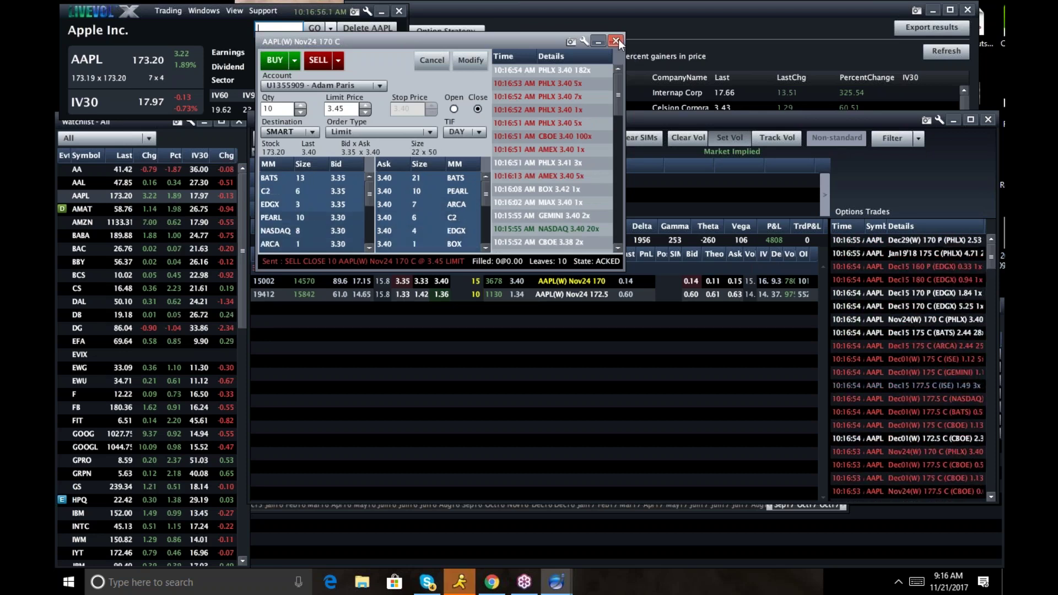
Step: Modify the working order's limit price to 3.35 and acknowledge the fill
double_click(366, 106)
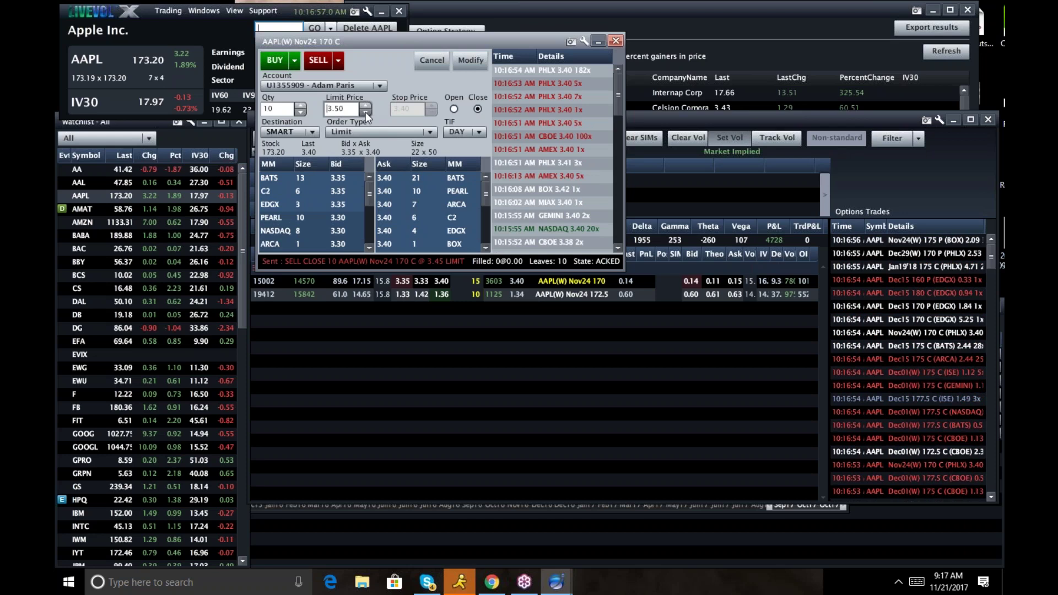
triple_click(365, 111)
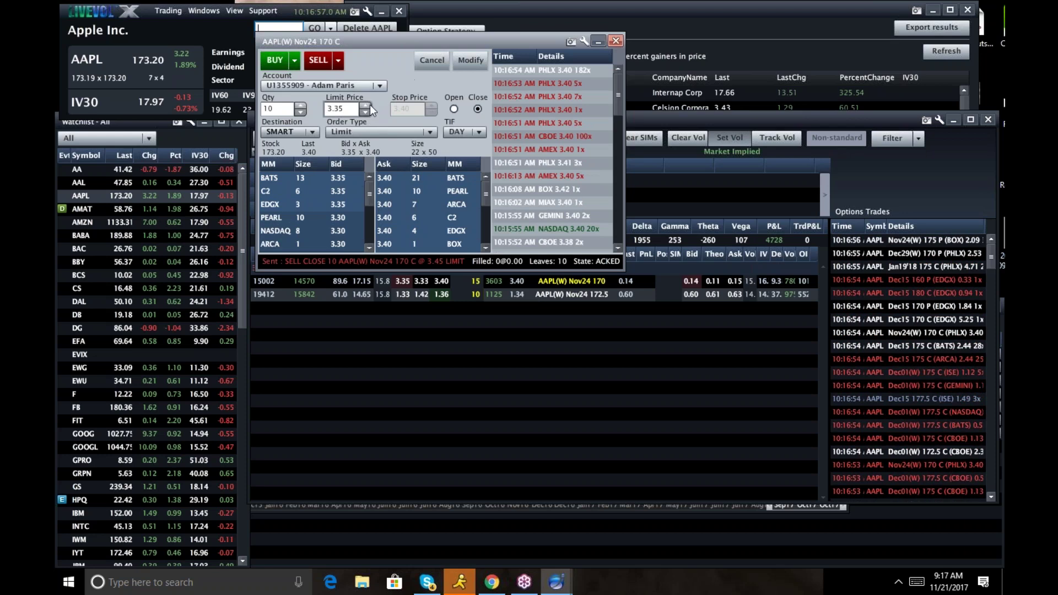
click(476, 58)
click(428, 181)
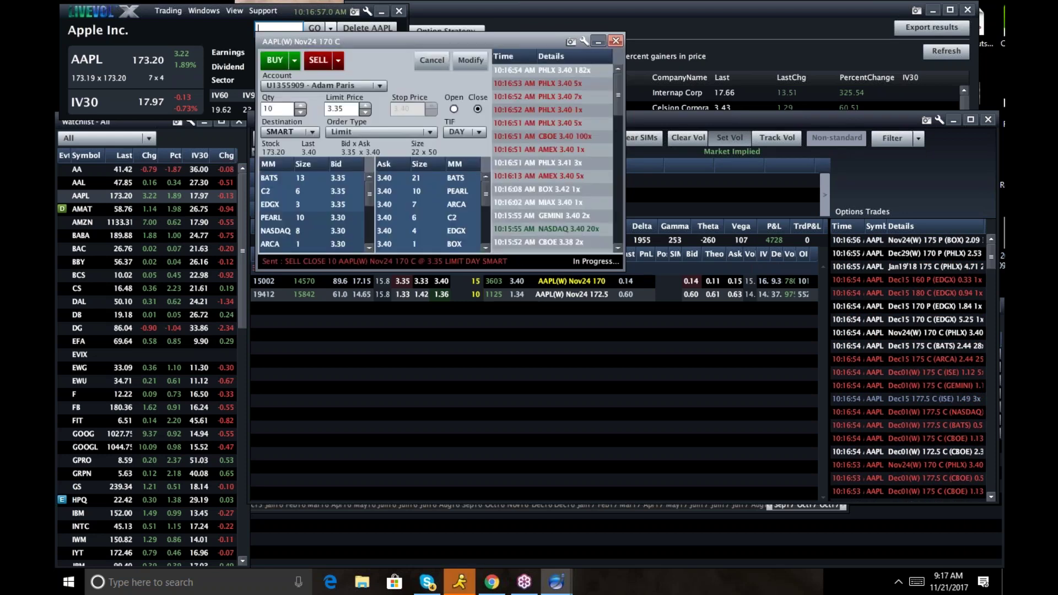
mouse_move(441, 296)
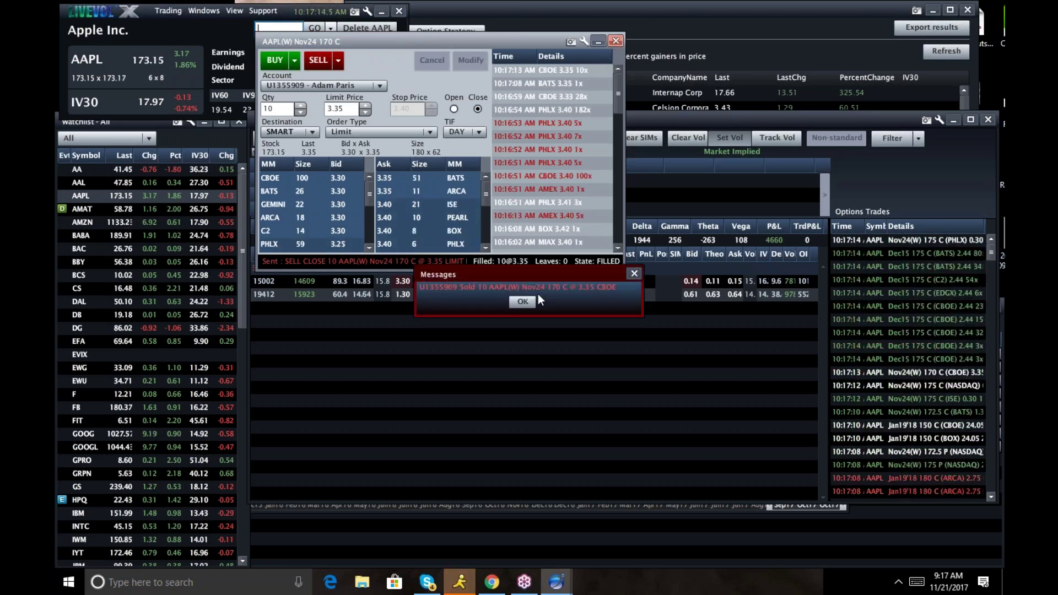
click(524, 302)
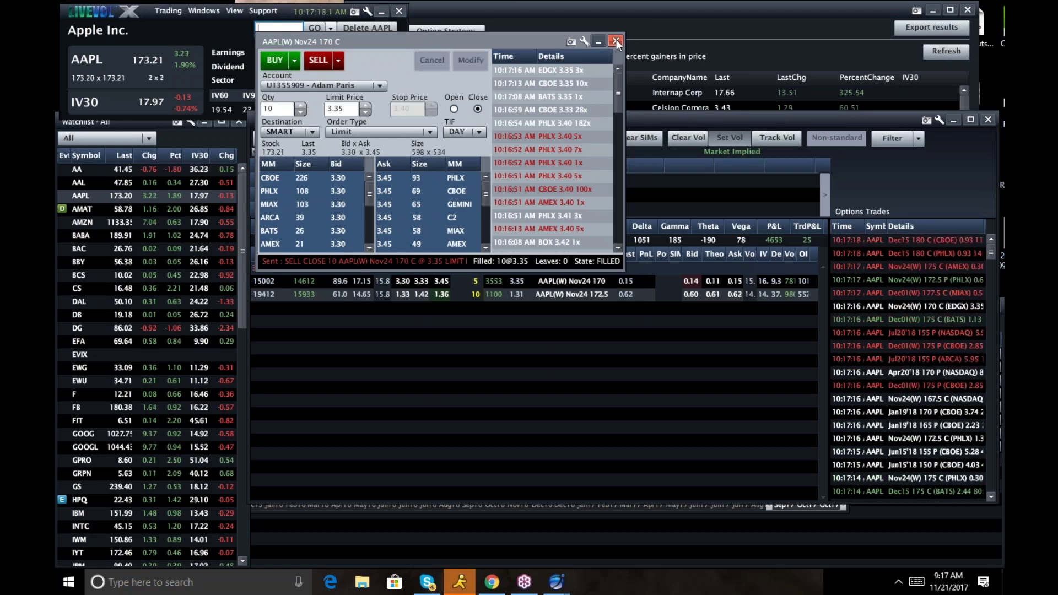
Step: Send a second sell-close order for 5 Nov24 170 calls at 3.50 and close both tickets
click(403, 281)
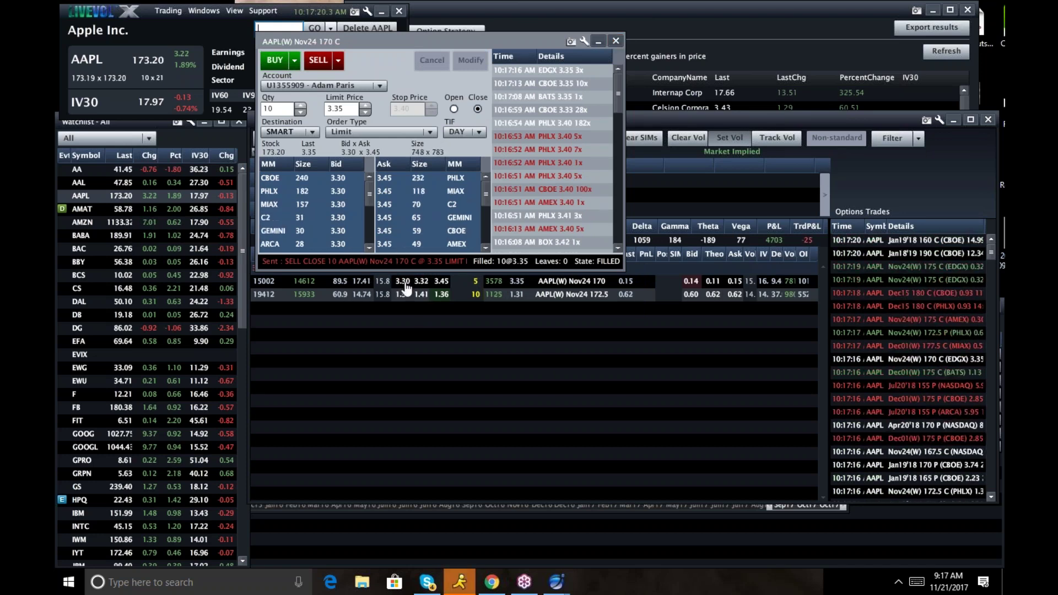
click(383, 123)
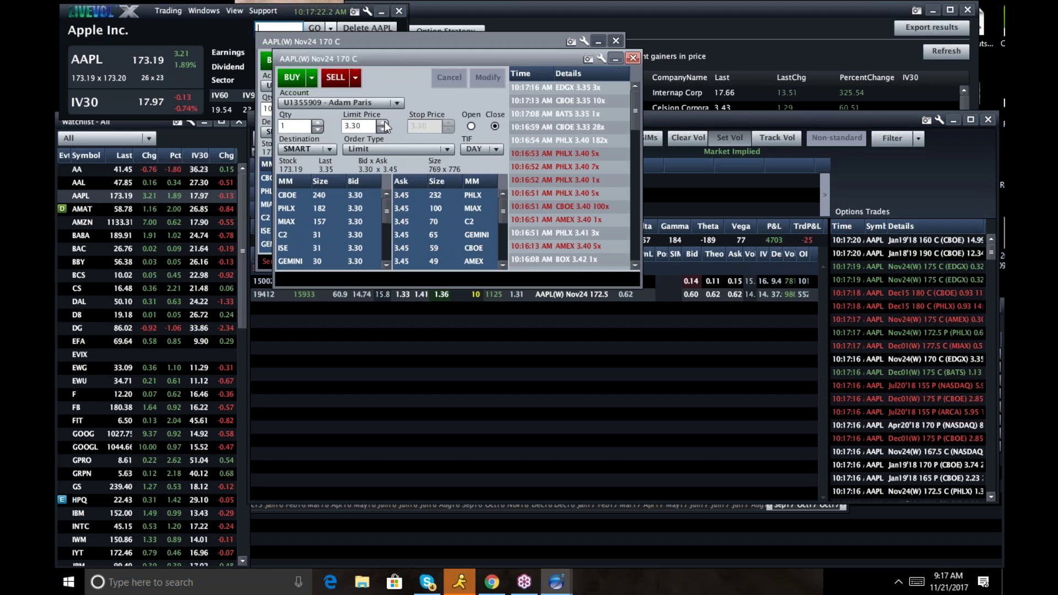
click(383, 123)
click(383, 123)
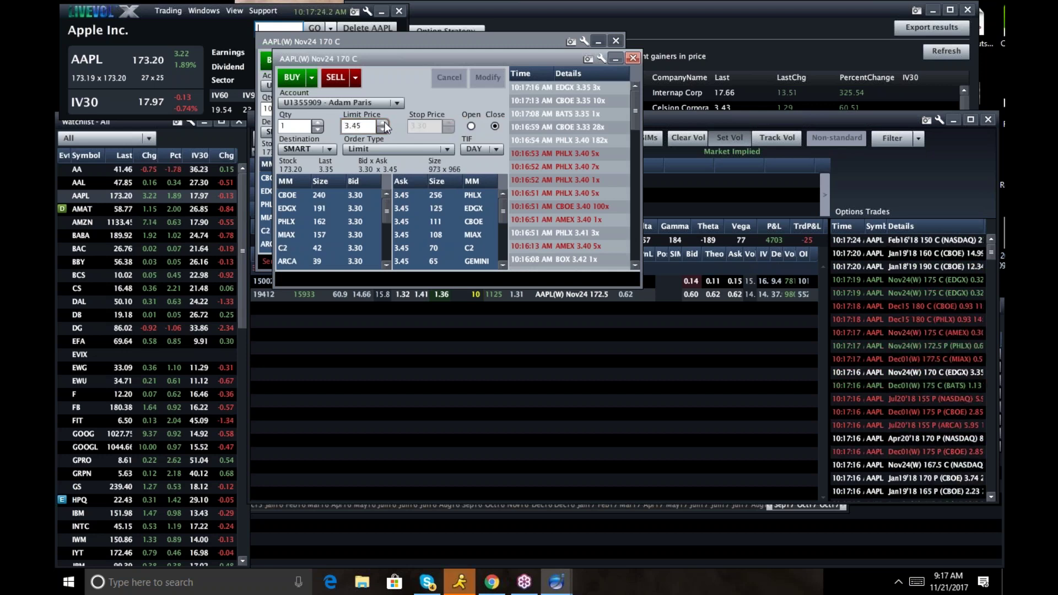
click(385, 123)
click(317, 122)
click(317, 122)
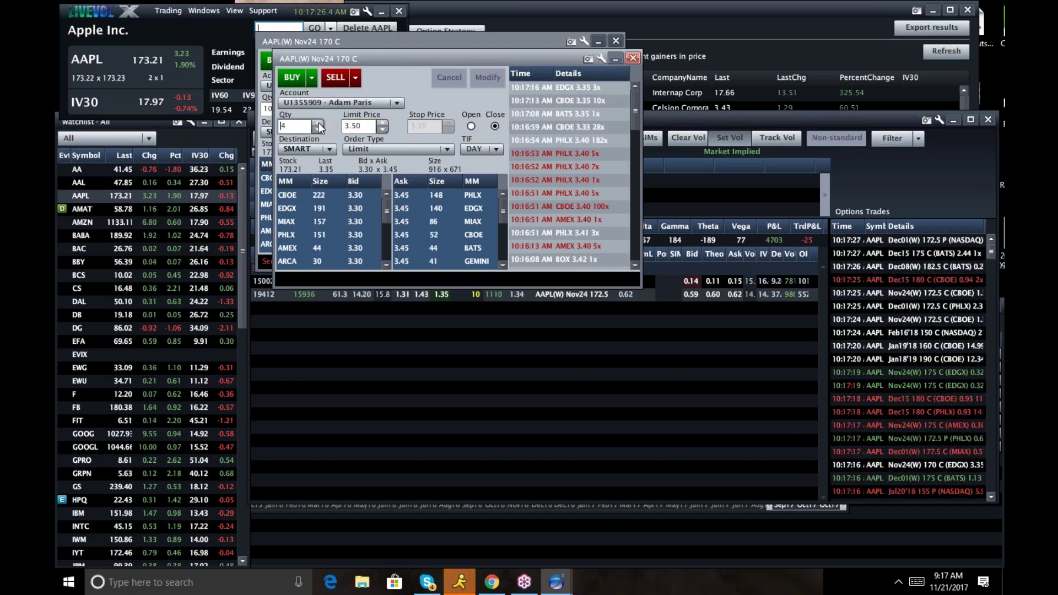
click(318, 122)
click(318, 123)
click(325, 77)
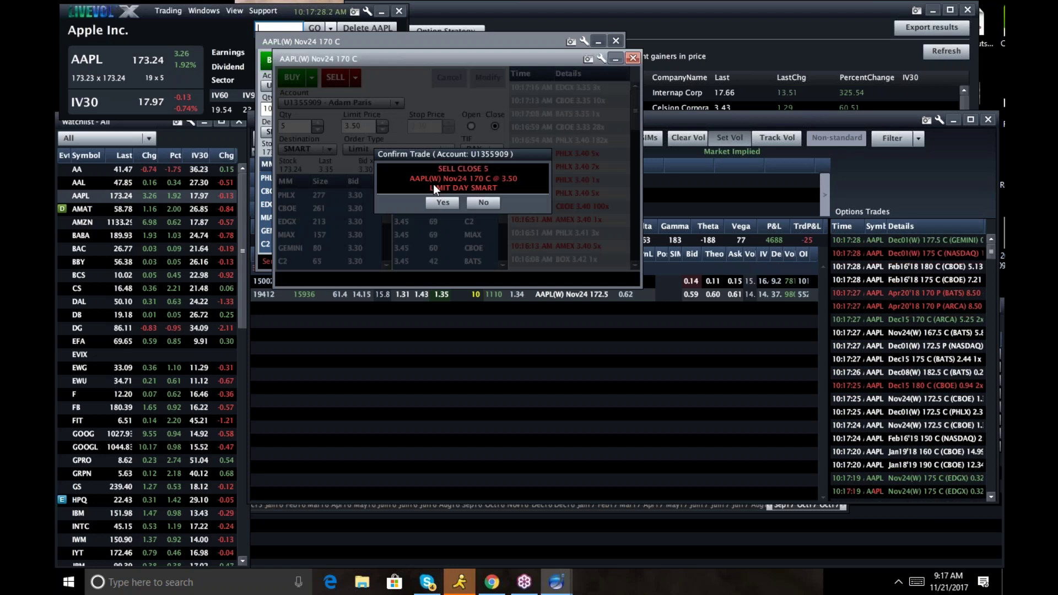
click(443, 202)
click(633, 59)
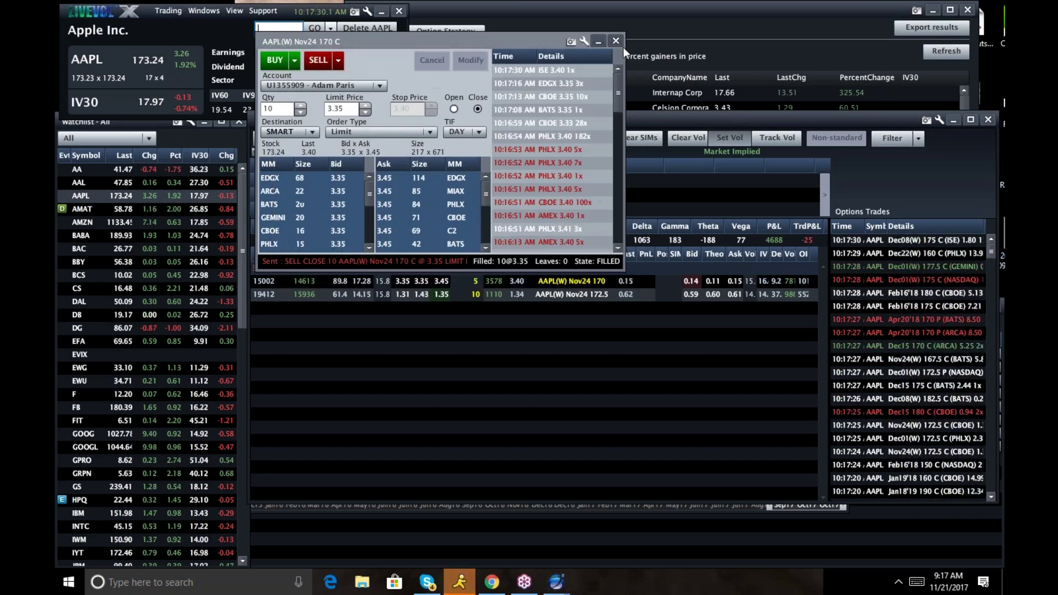
click(617, 40)
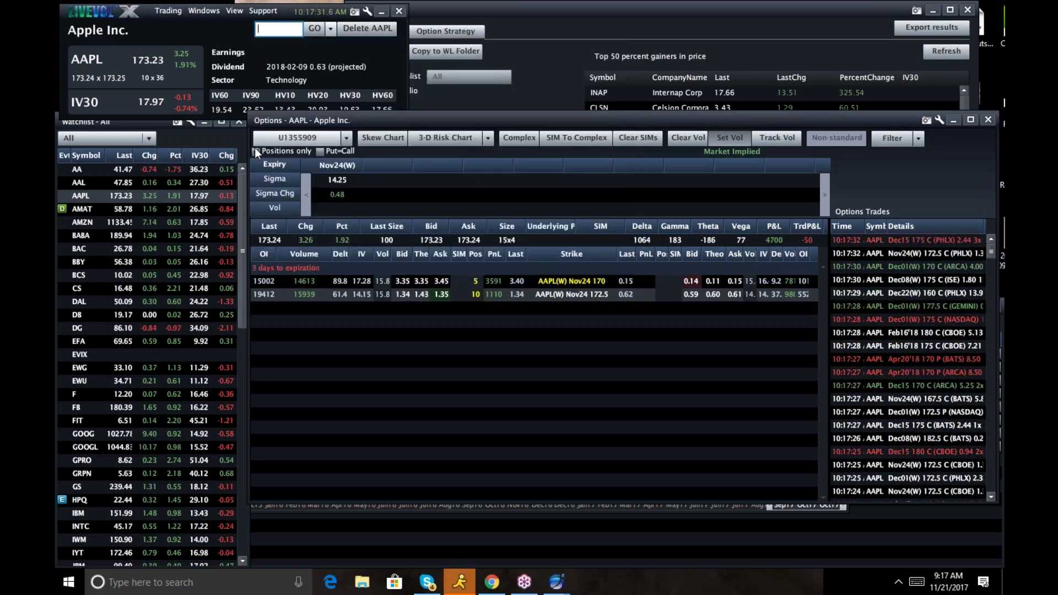
click(256, 150)
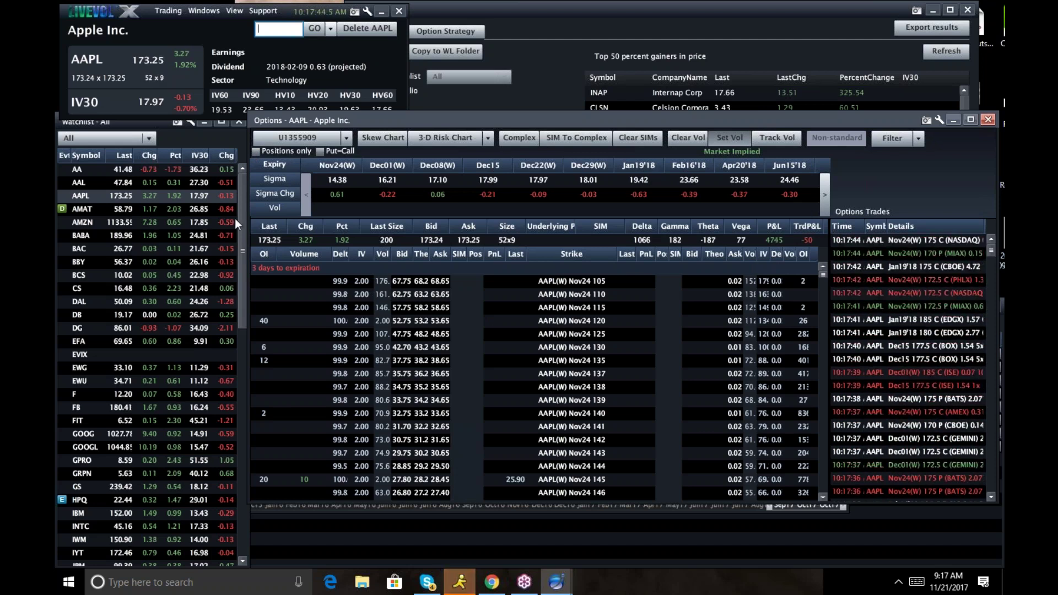
Step: Scroll the watchlist down and select ^SPX to load its SPXW option chain
drag(242, 211, 240, 497)
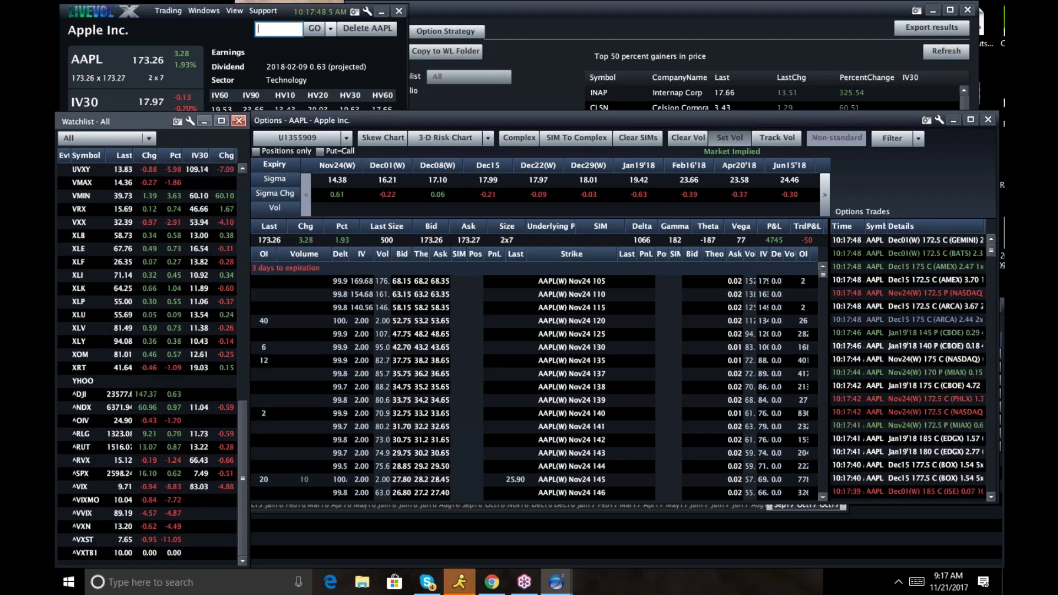
click(78, 474)
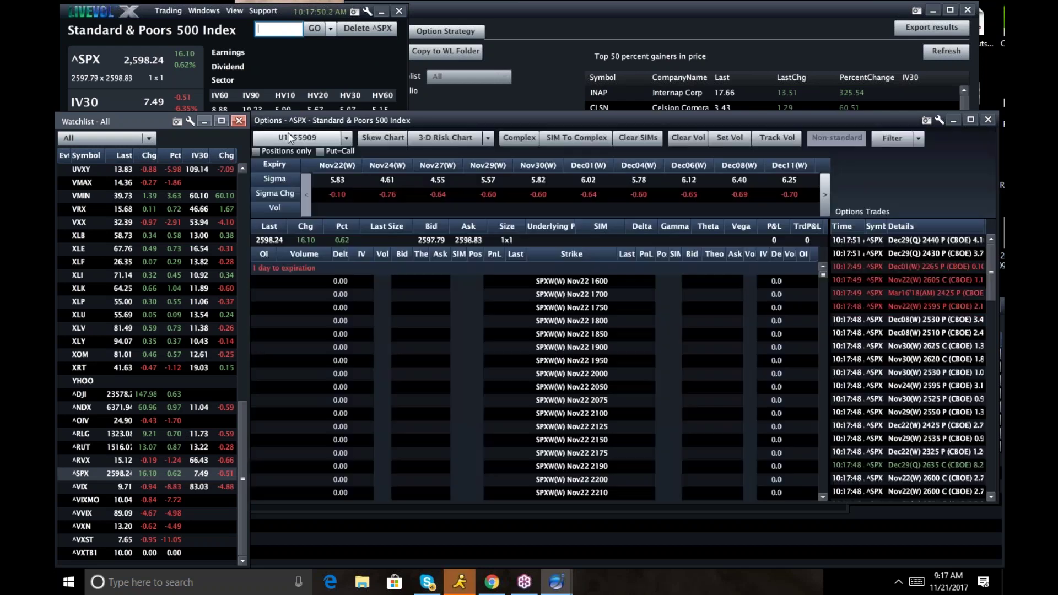
Step: Filter to held positions, sell to close 5 Nov24 2585 calls at 15.00, and close the ticket
click(258, 154)
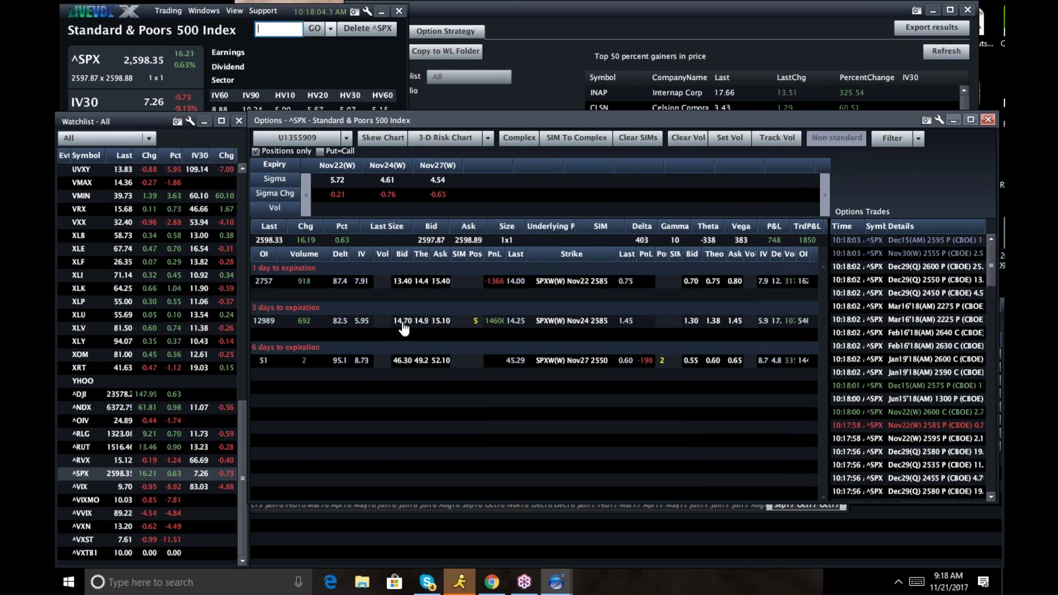
click(403, 321)
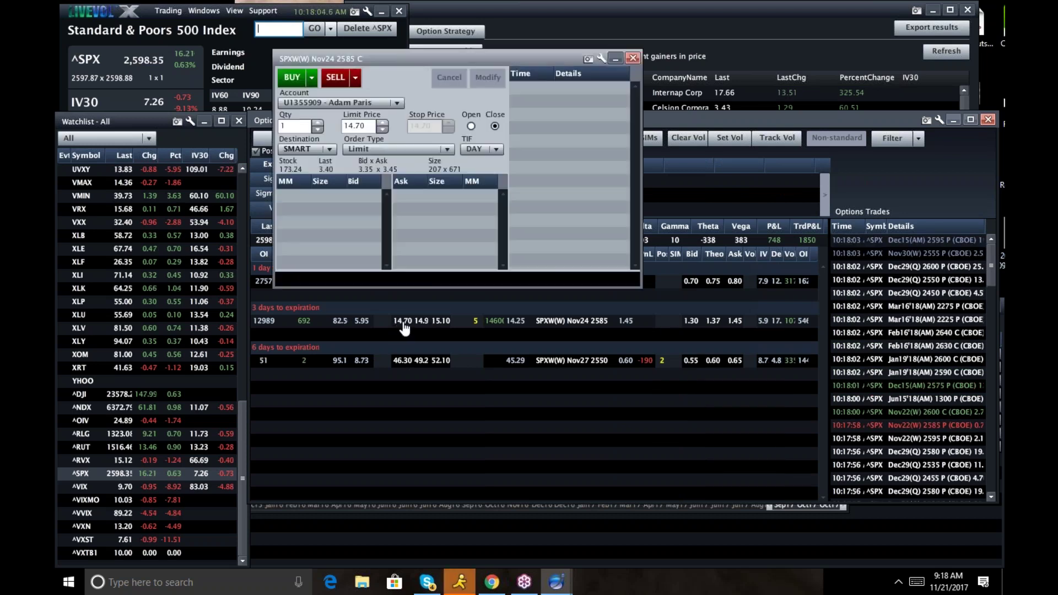
click(382, 123)
click(382, 123)
click(382, 122)
click(383, 123)
click(383, 122)
click(382, 123)
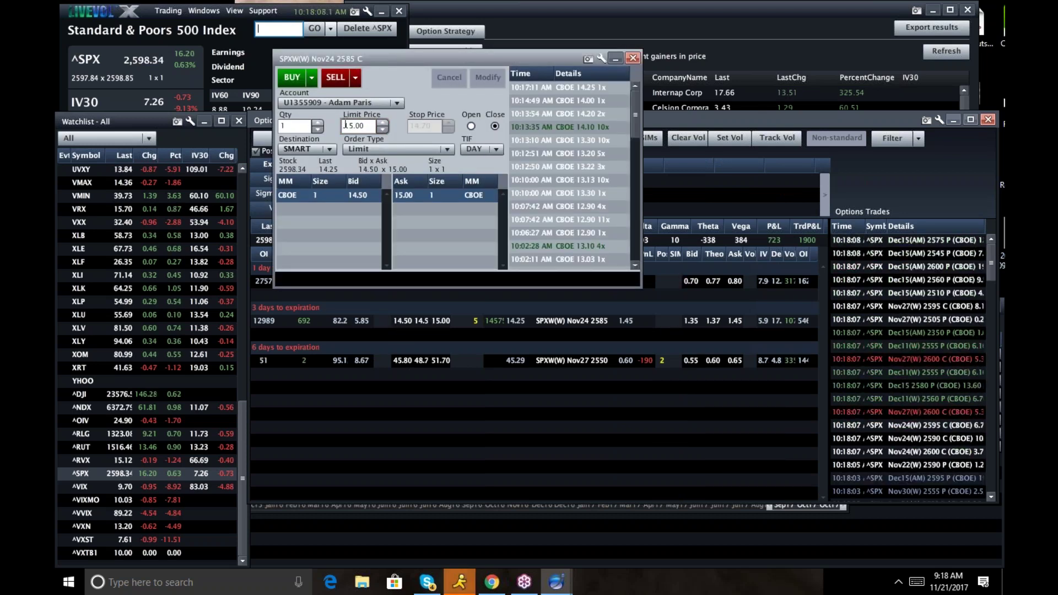
click(318, 123)
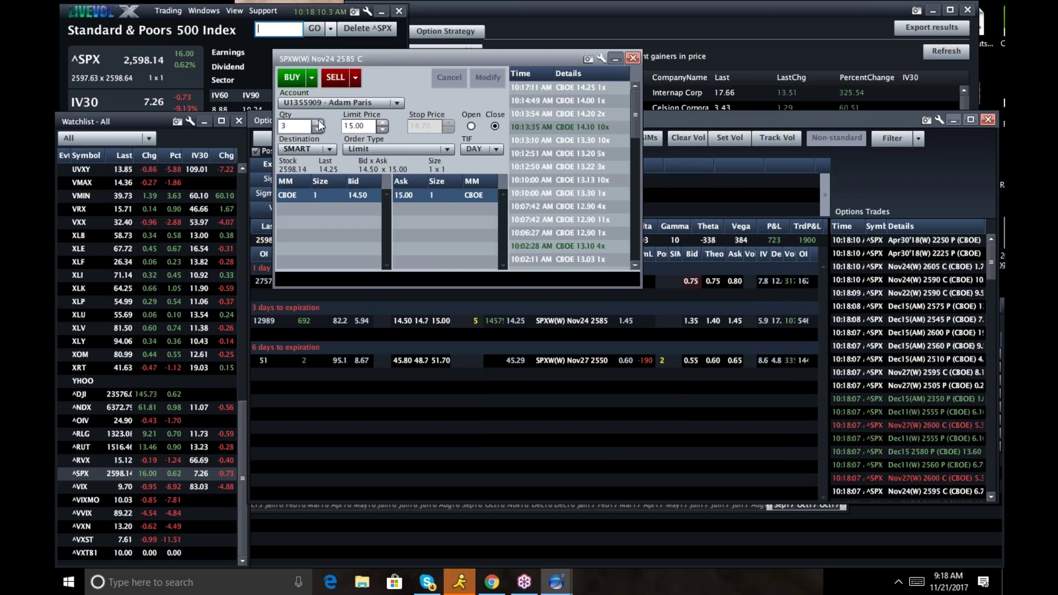
click(318, 122)
click(318, 122)
click(318, 123)
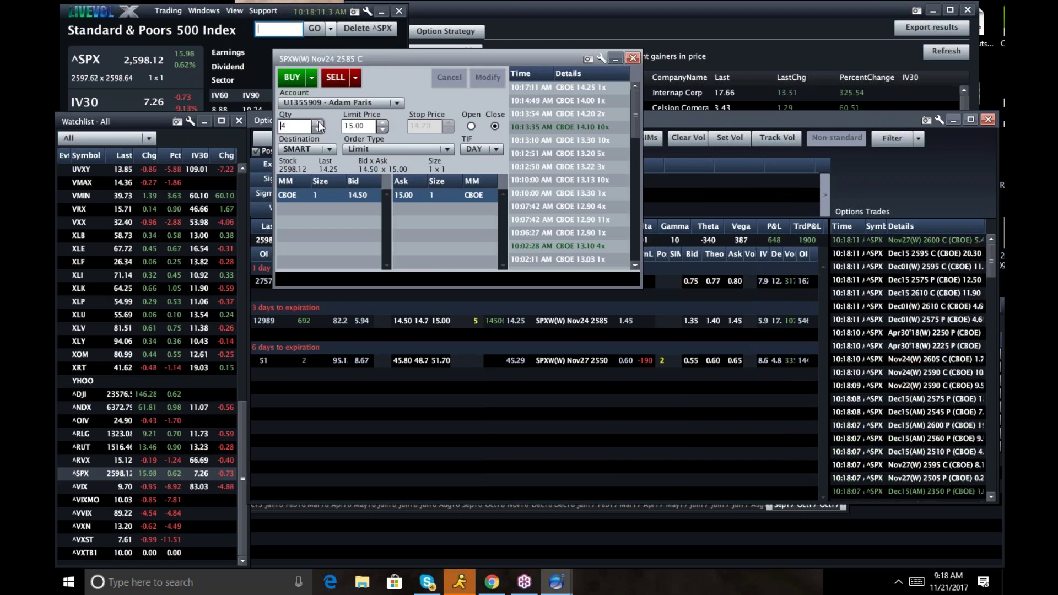
click(336, 78)
click(441, 202)
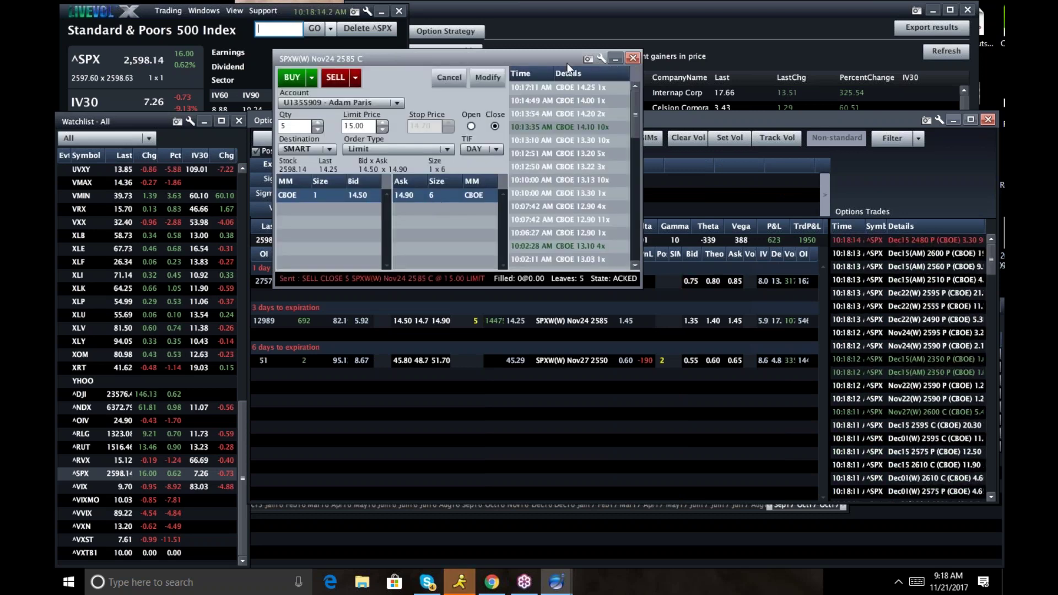
click(633, 58)
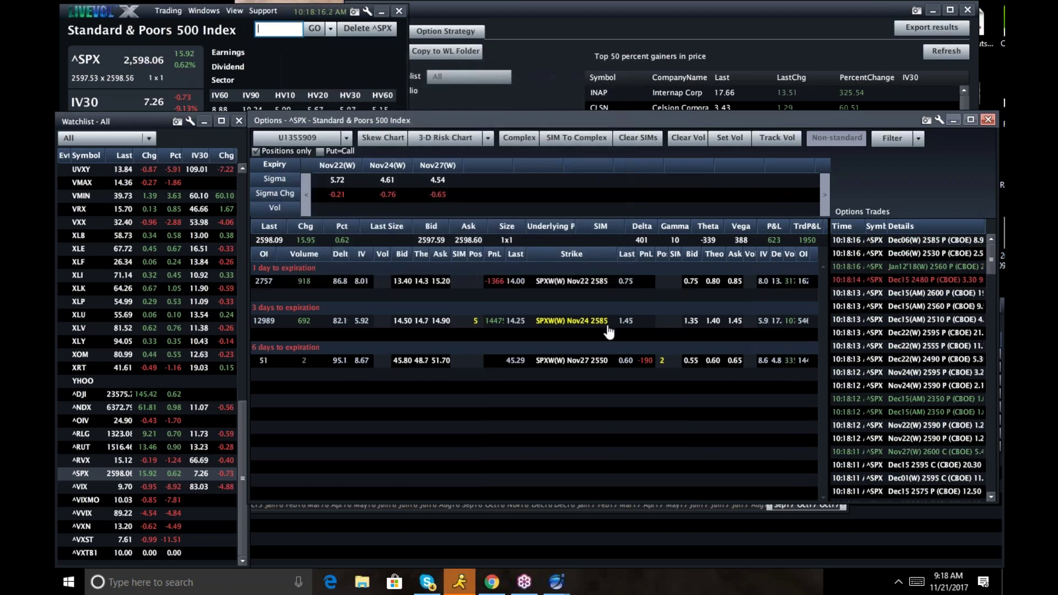